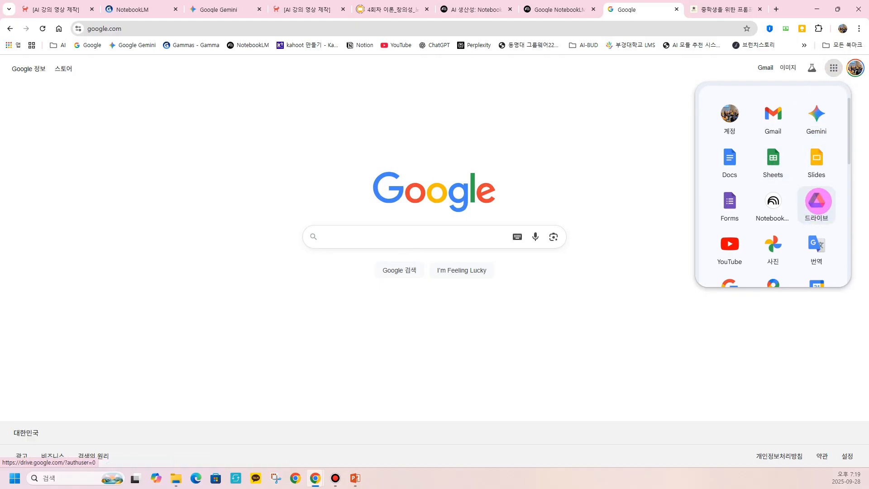
- Open Google Drive and create a new folder named 카훗 퀴즈 in My Drive
click(816, 203)
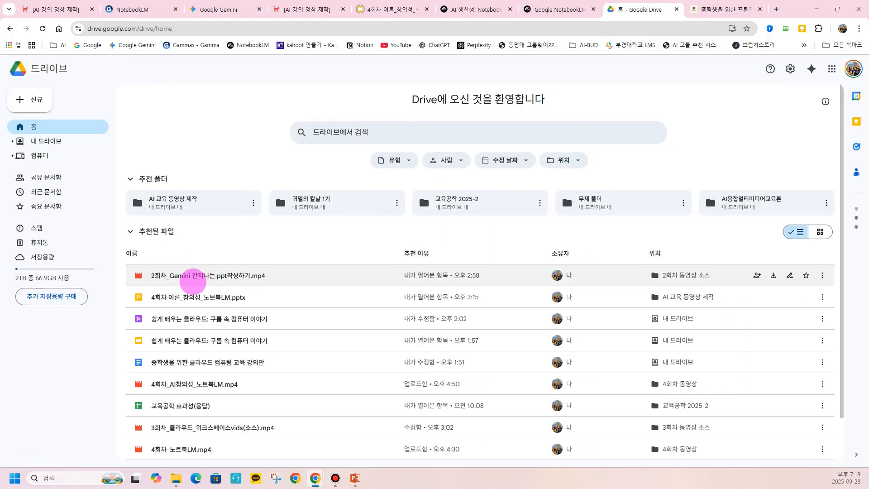
click(55, 141)
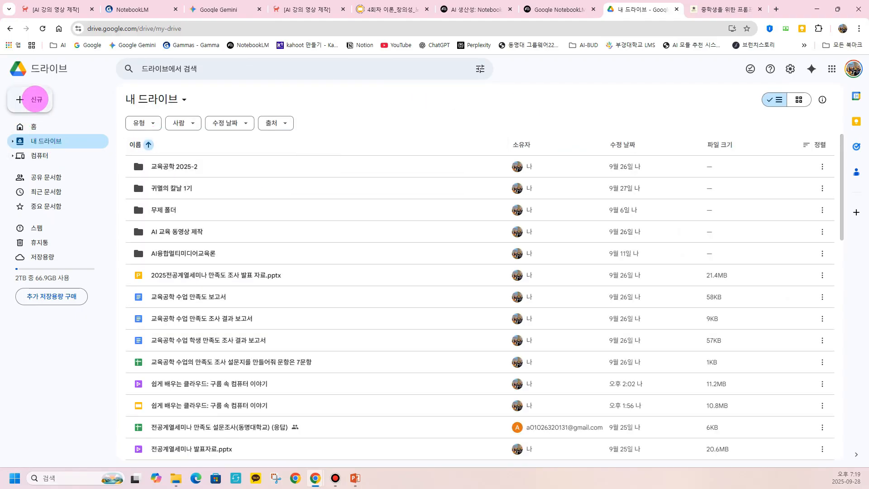
click(35, 97)
click(46, 97)
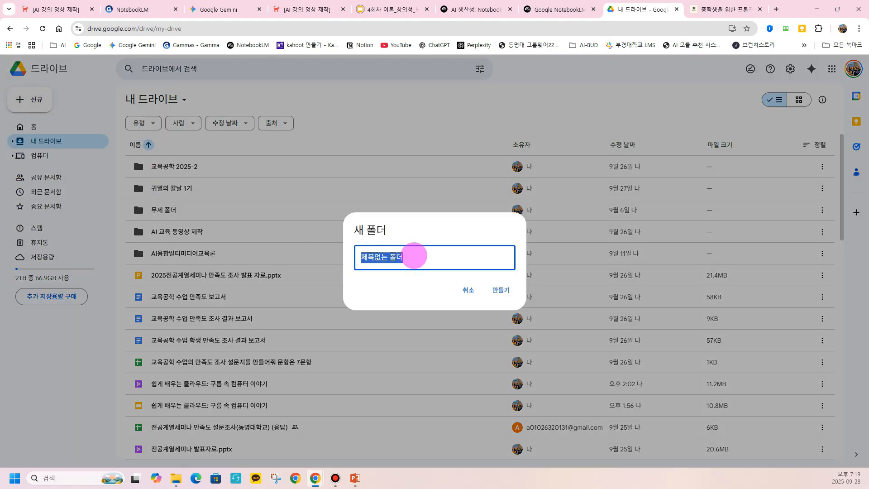
text(ckdd)
key(BackSpace)
key(BackSpace)
key(BackSpace)
key(BackSpace)
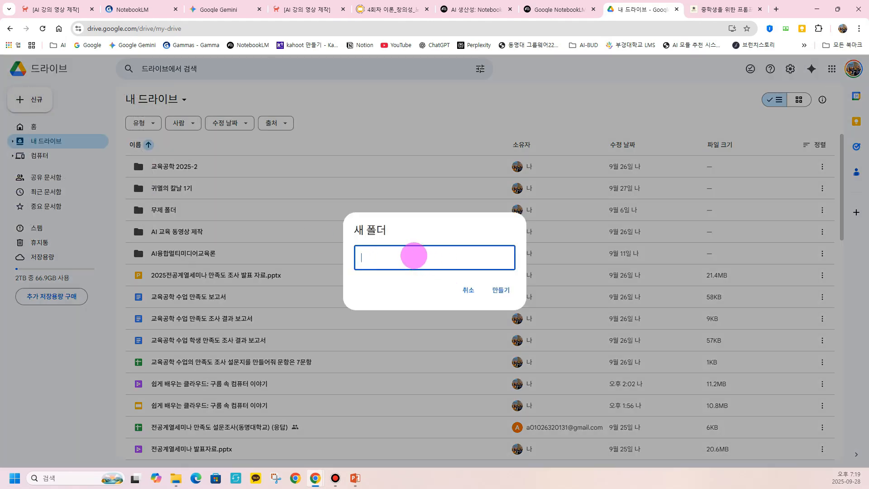
text(카홋 쿠즈)
key(BackSpace)
key(BackSpace)
text(퀴즈)
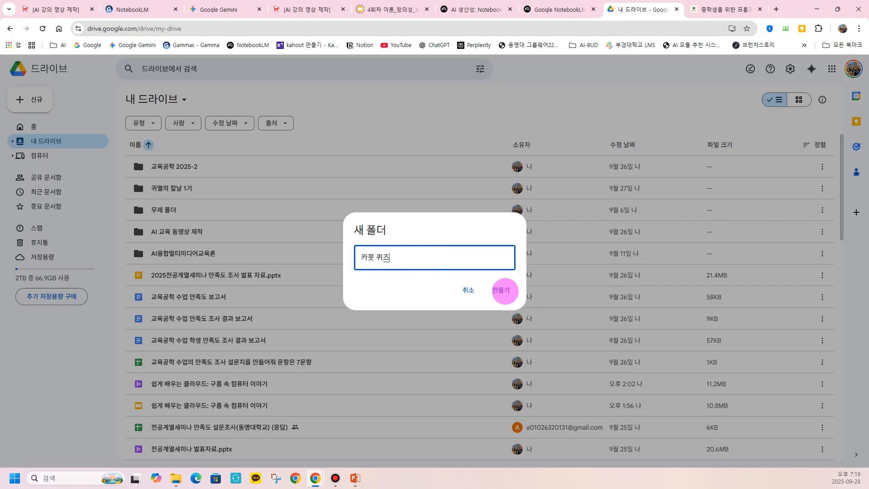
click(501, 290)
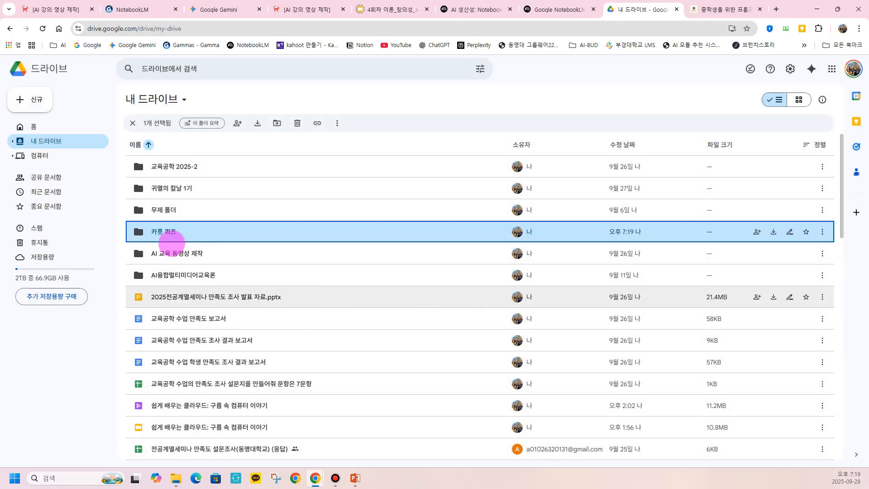
- Upload the PowerPoint file 5회차 이론_교육_카훗 from the desktop into the 카훗 퀴즈 folder
double_click(156, 233)
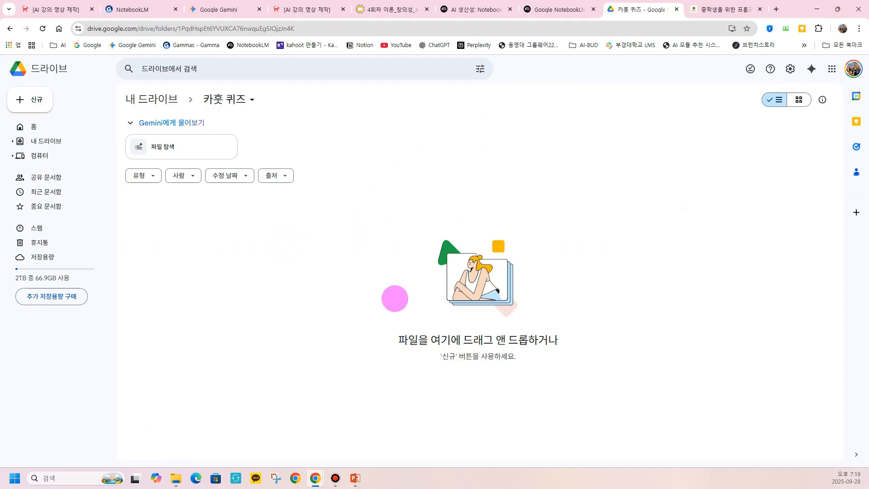
right_click(376, 271)
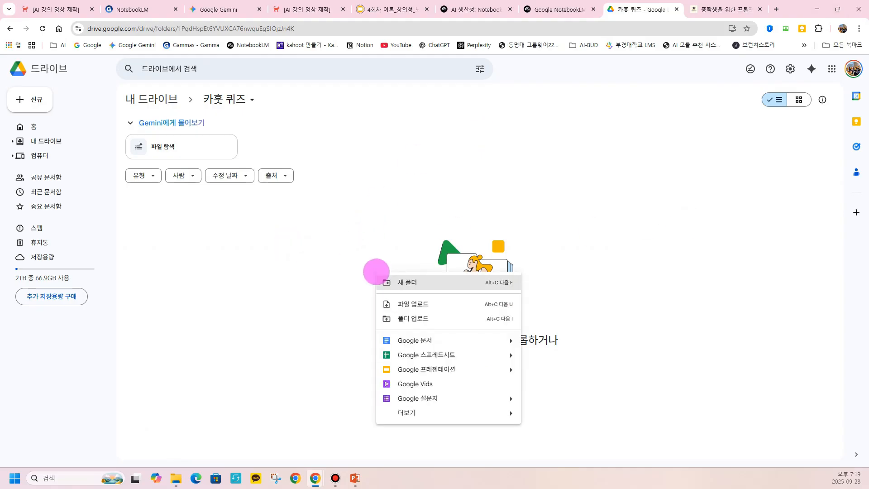
right_click(367, 247)
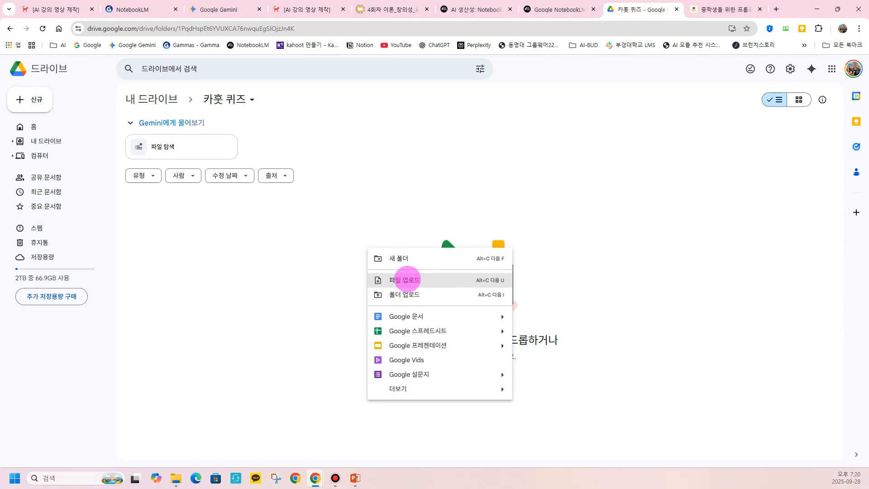
click(407, 280)
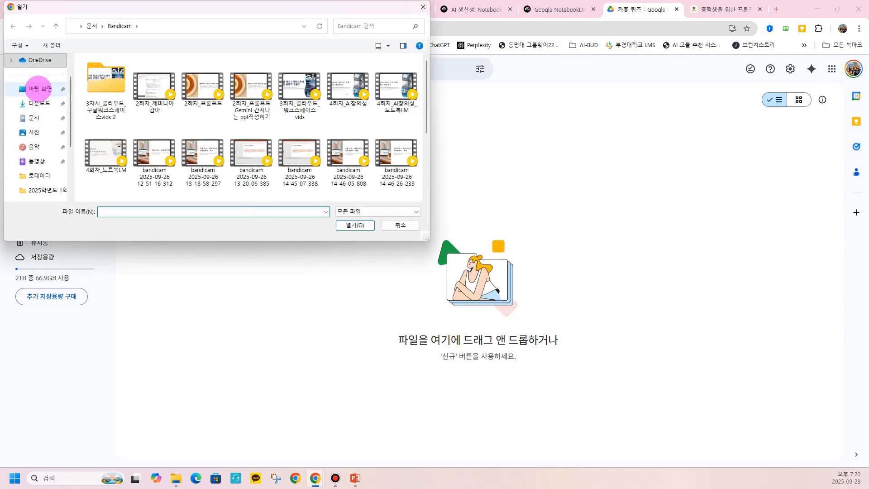
click(40, 89)
scroll(224, 131, down, 5)
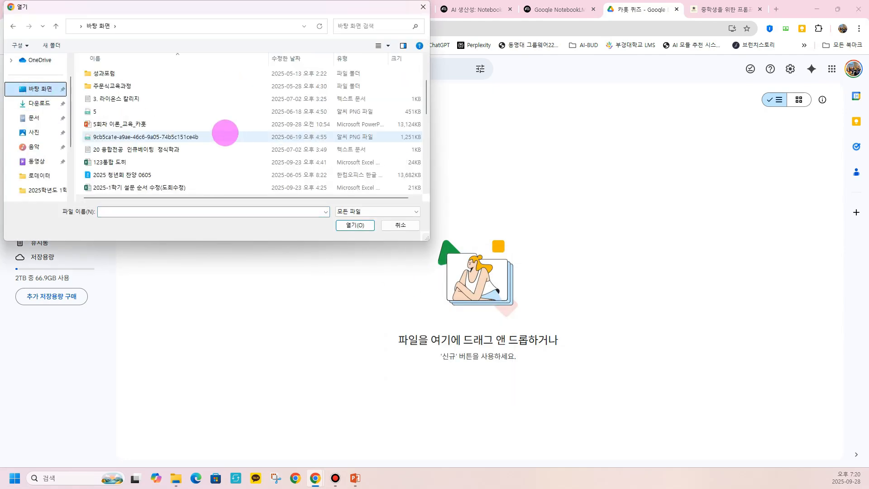
click(120, 124)
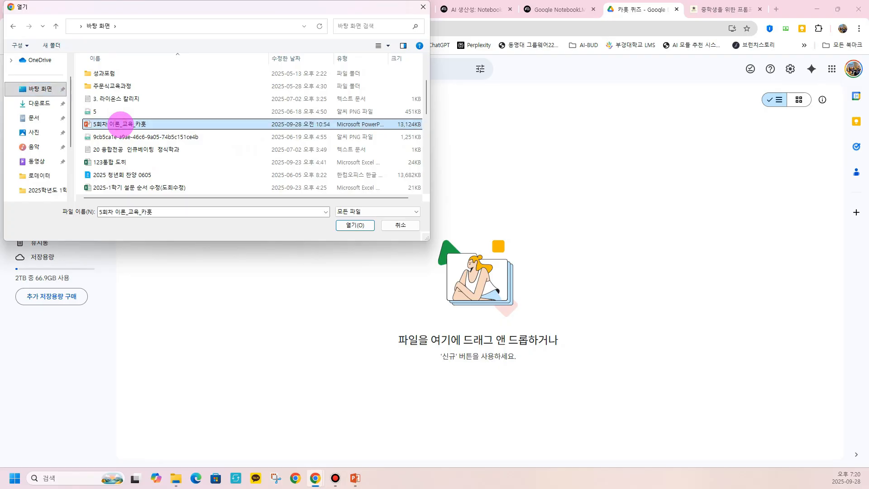
click(351, 226)
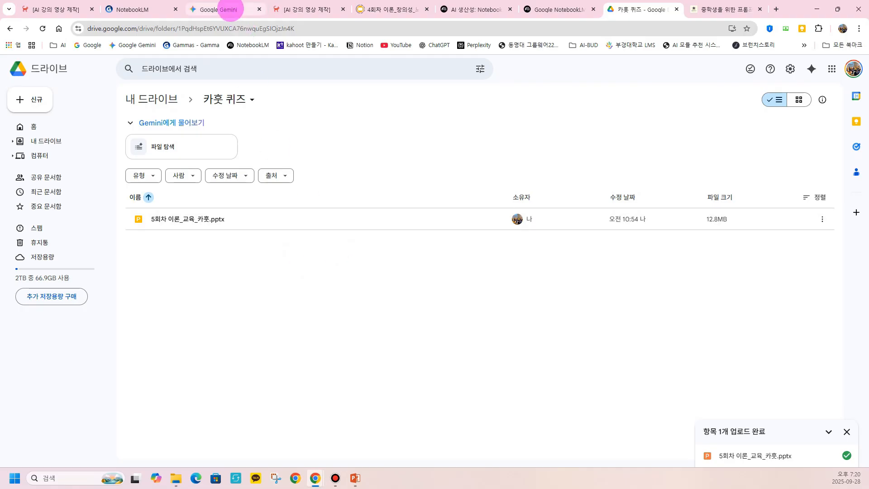
- Switch to Gemini, start a new chat, and attach 5회차 이론_교육_카훗.pptx from Google Drive
click(230, 9)
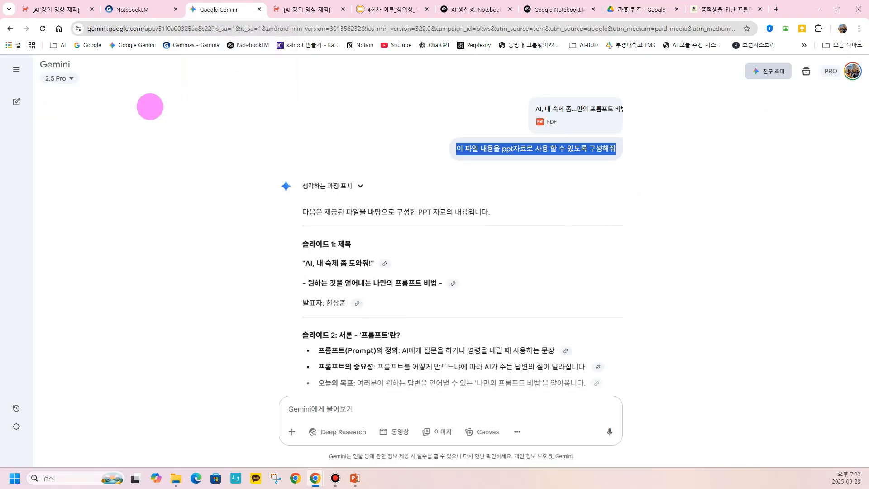
click(23, 98)
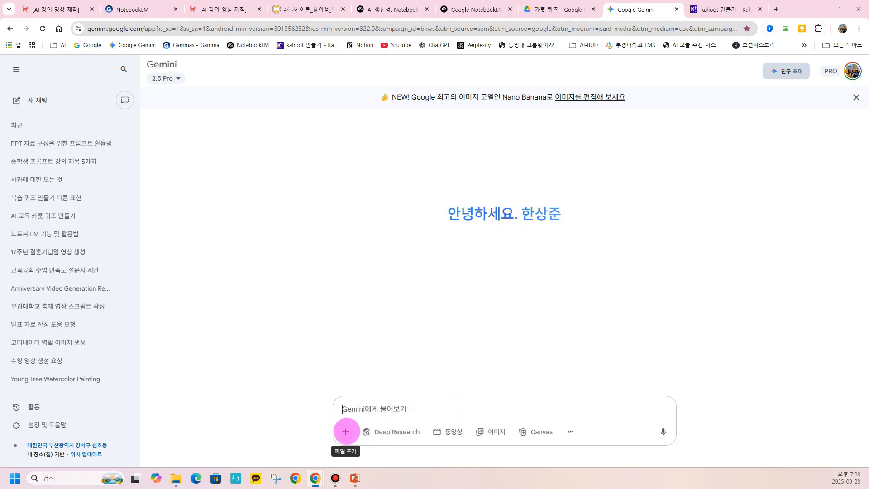
click(346, 432)
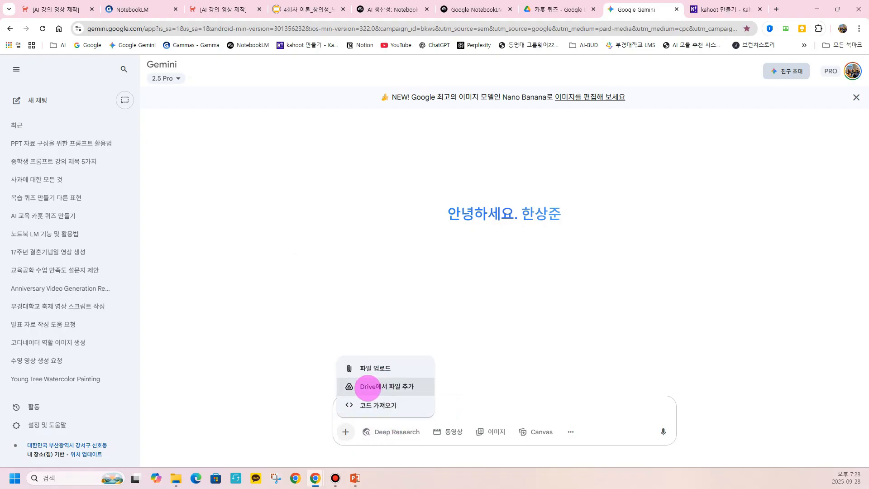
click(392, 386)
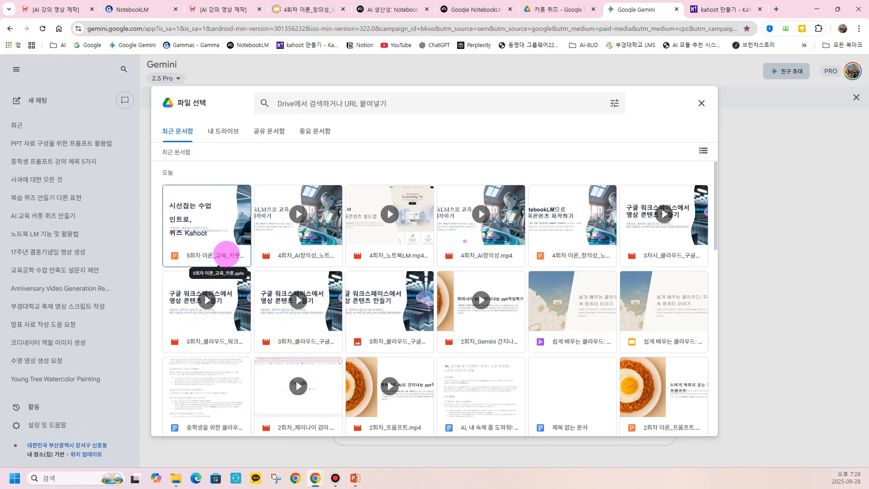
click(209, 220)
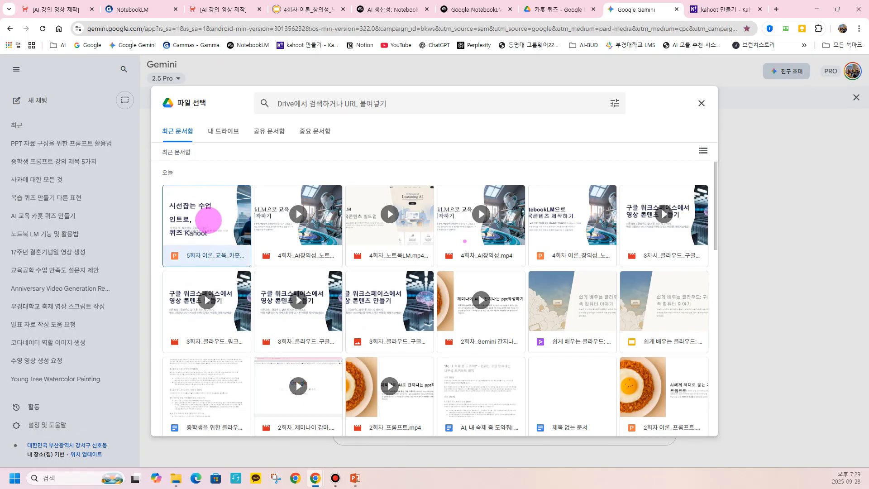
click(694, 425)
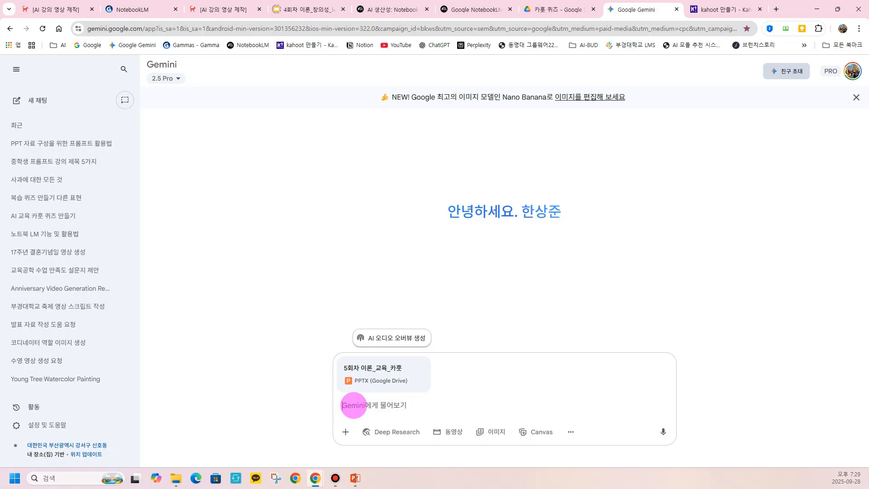
- Begin the prompt with "이 파일의 내용으로 퀴즈를 만들어줘. 중학생 대상의 퀴즈로"
text(이 파일의 )
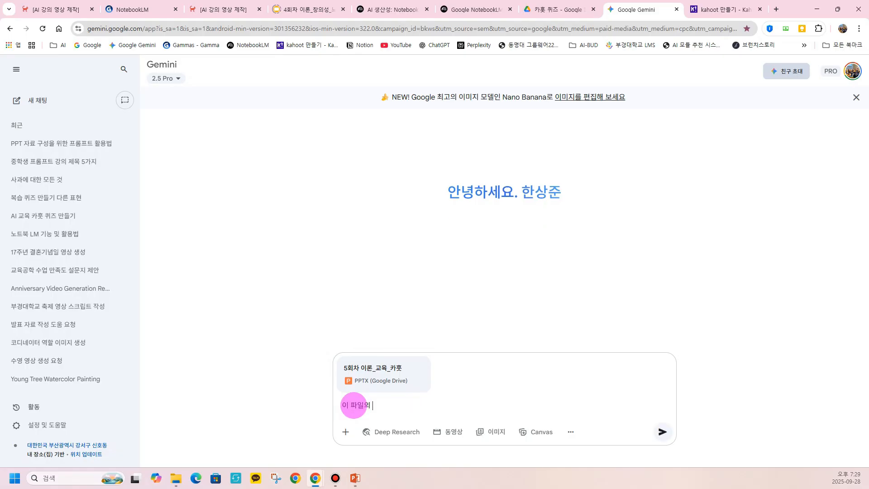
text(냉용으로 퀴즈를 만들어주)
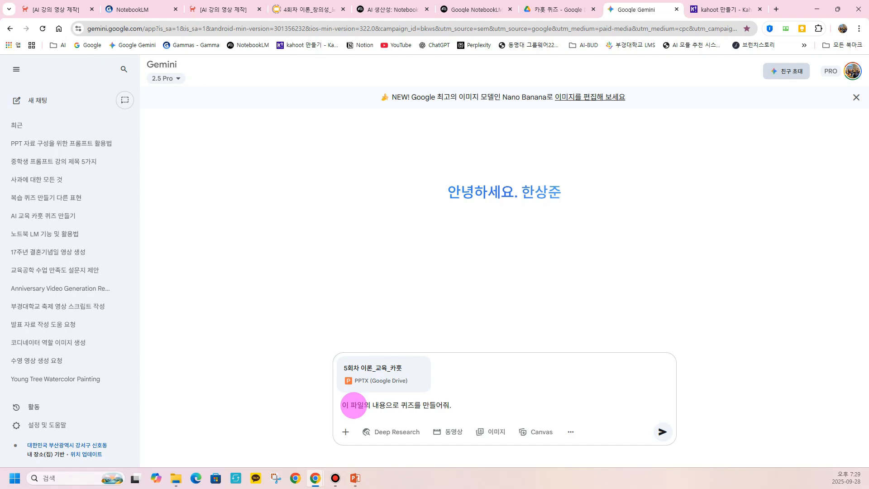
text(. 주관시)
key(BackSpace)
key(BackSpace)
key(BackSpace)
key(BackSpace)
text(ㅈ중학생 ㄷ)
text(대상의)
text(의 퀴즈)
text(로)
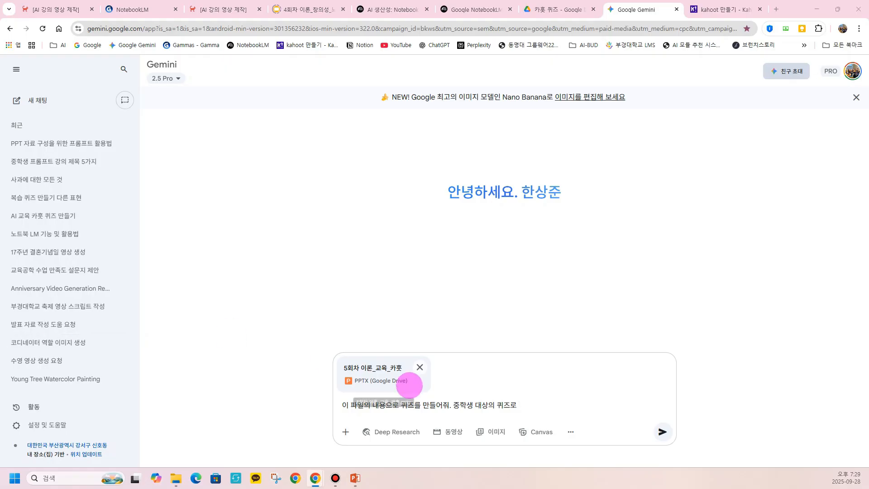
- Add the question types to the prompt: "오엑스 문제 3문제, 단답형 문제 2문제, 사지선다형 문제 2문제, 퍼즐형 문제 1문제"
click(538, 405)
text(오엑스 문제 3문제, 단답형 문제 2문제, 사지선다형 문제 2문제, 퍼즐형 문제 1문제)
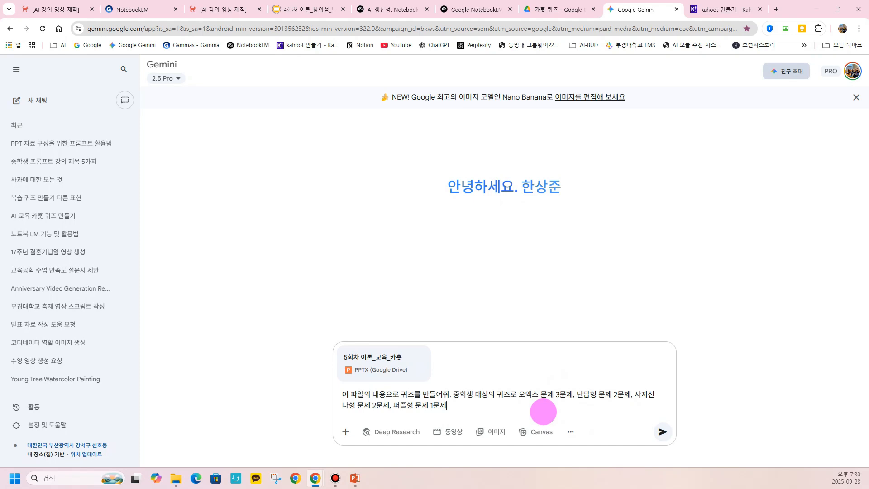
drag(519, 394, 640, 394)
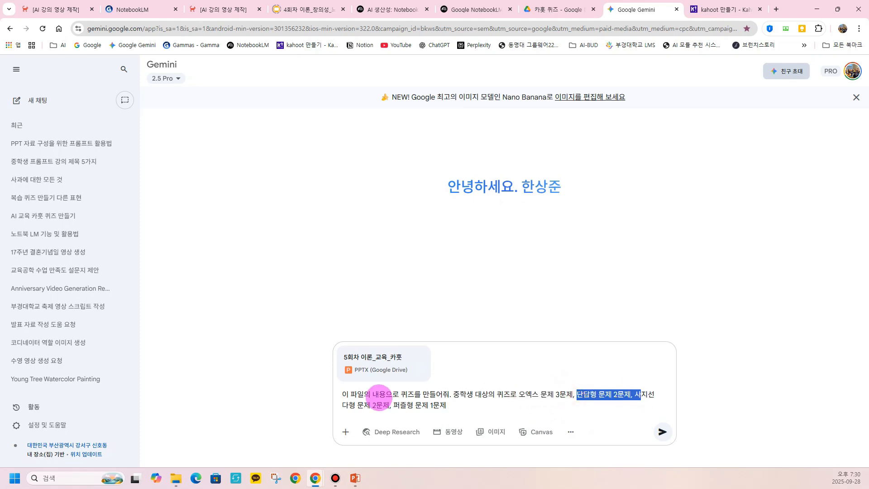
drag(343, 405, 389, 405)
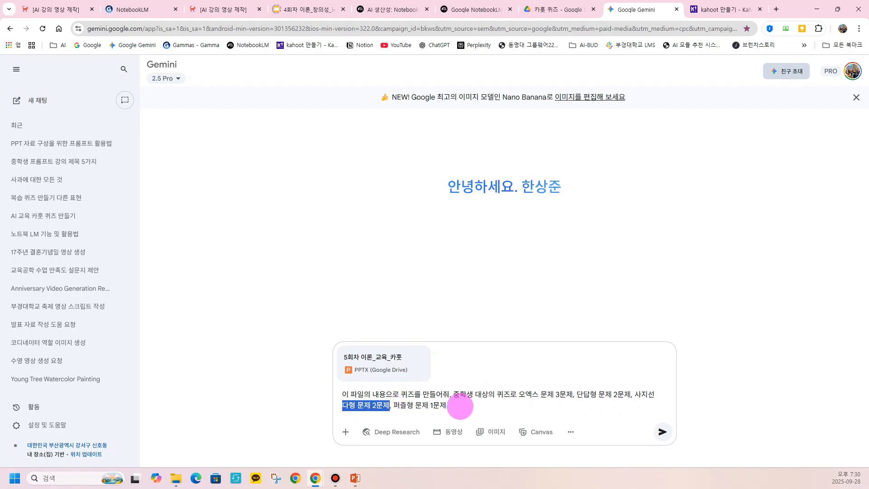
- Finish the prompt with "를 카훗에 넣을 형식로 정답과 함께 만들어줘" and send it
click(458, 407)
text(를 )
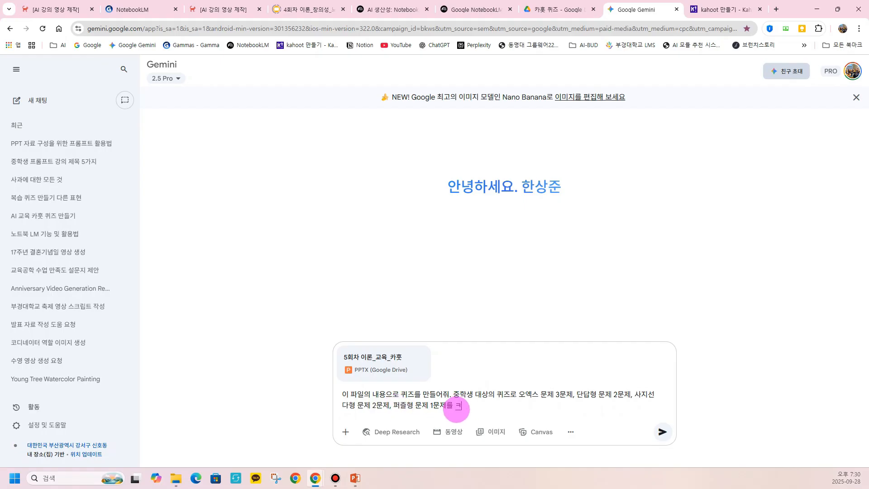
text(카훗)
text(에 넣으 ㄹ혜)
key(BackSpace)
key(BackSpace)
key(BackSpace)
key(BackSpace)
text(ㅀ)
key(BackSpace)
key(BackSpace)
key(BackSpace)
text(으 ㅀㅕ)
key(BackSpace)
key(BackSpace)
key(BackSpace)
key(BackSpace)
key(BackSpace)
text(을 혀ㅇ시으ㅗㄹ)
key(BackSpace)
key(BackSpace)
key(BackSpace)
text(로)
text( 답)
key(BackSpace)
text(정답ㄱ)
text(과 함께)
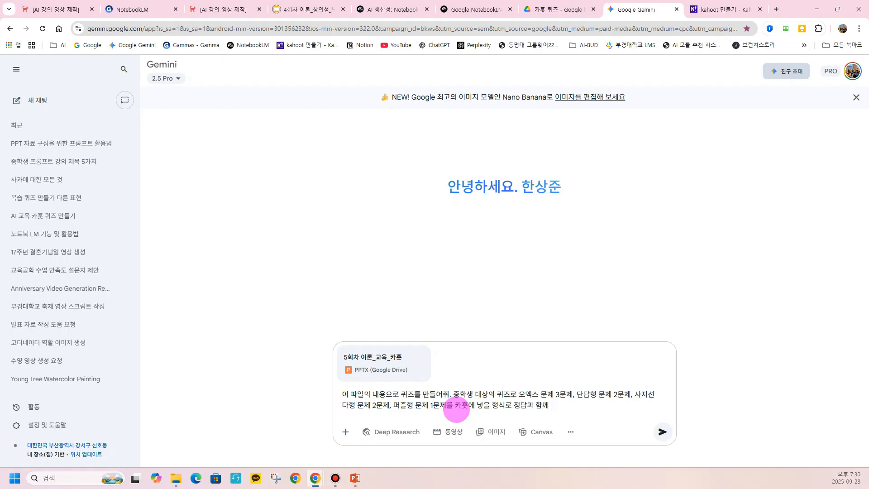
text( 만들ㅇ)
text(줘)
key(Return)
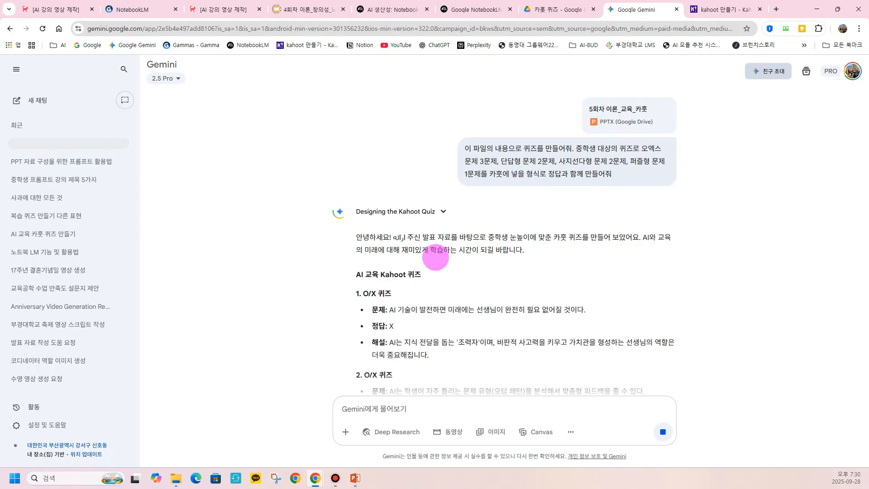
- Shrink the Gemini browser window to about half the screen and place it beside a separate Kahoot creator window
scroll(435, 257, down, 2)
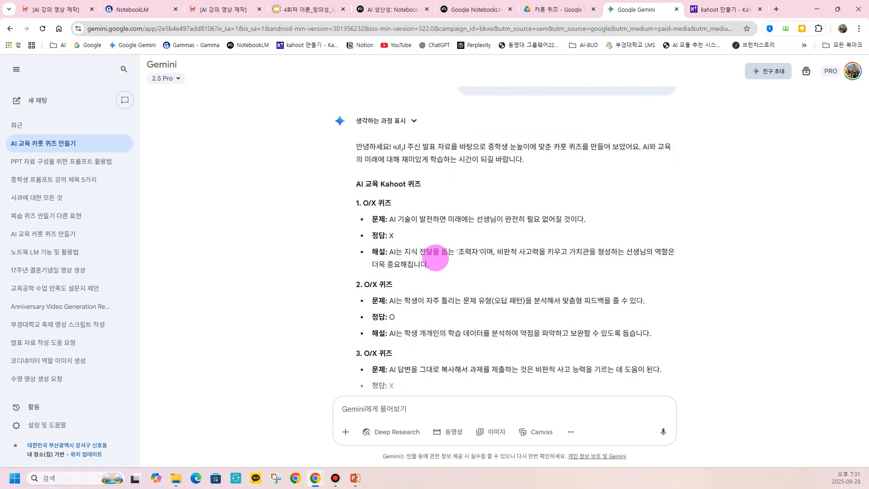
scroll(435, 257, down, 1)
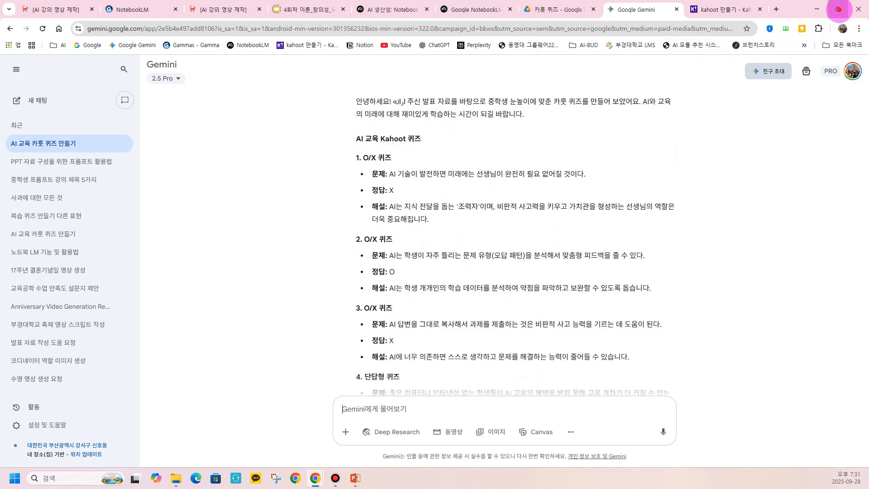
click(838, 9)
drag(767, 16, 497, 25)
drag(537, 351, 402, 353)
drag(670, 19, 587, 18)
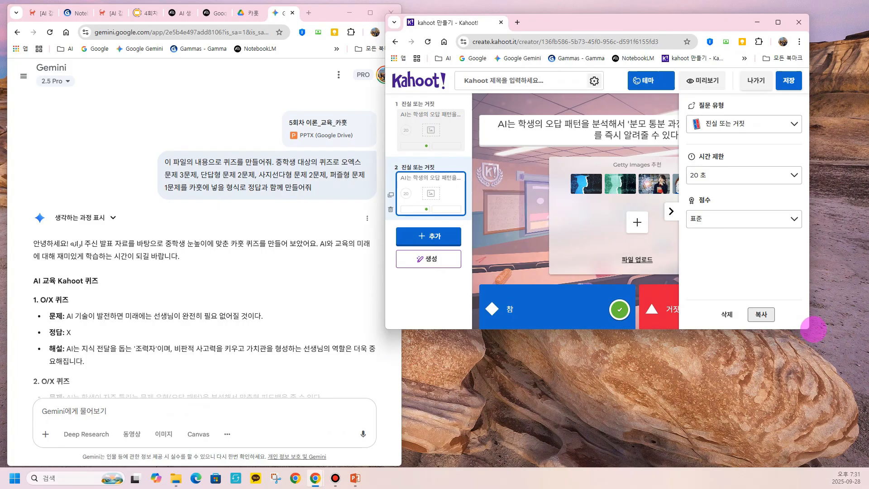
- Enlarge the Kahoot creator window and narrow the Gemini window so the generated quiz and the editor fit side by side
drag(810, 329, 842, 458)
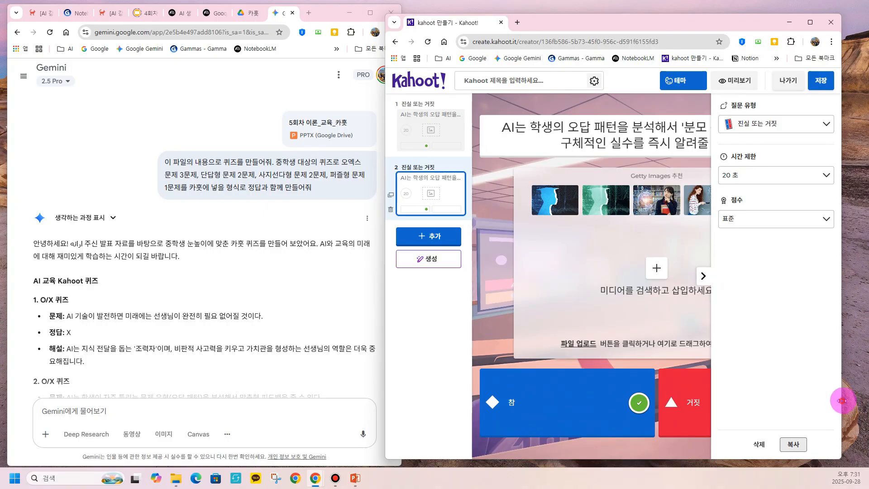
drag(841, 400, 860, 398)
drag(327, 14, 315, 14)
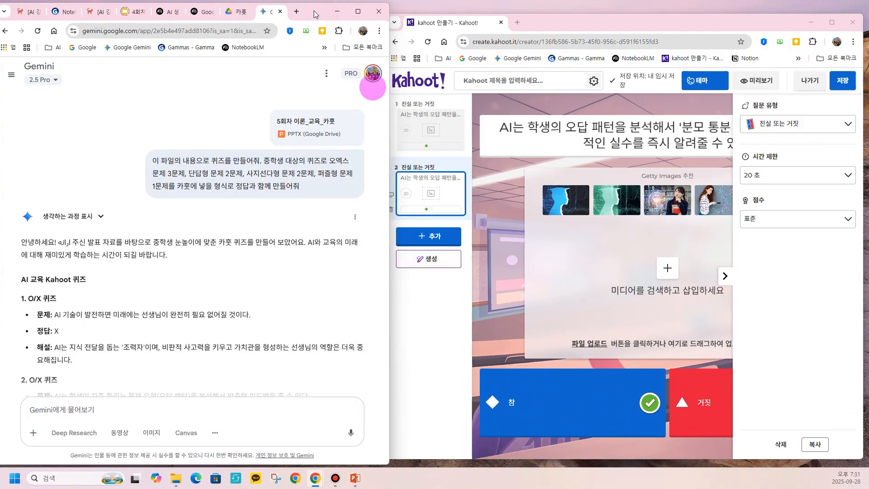
drag(388, 111, 320, 111)
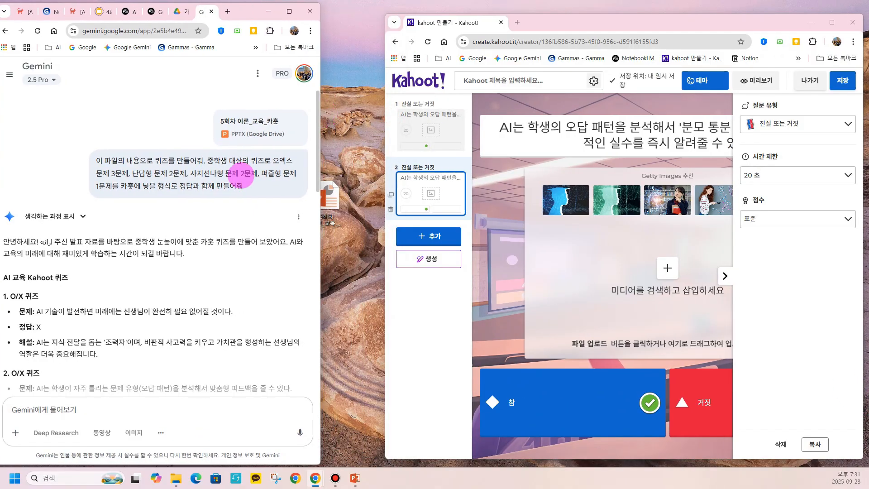
scroll(186, 265, down, 5)
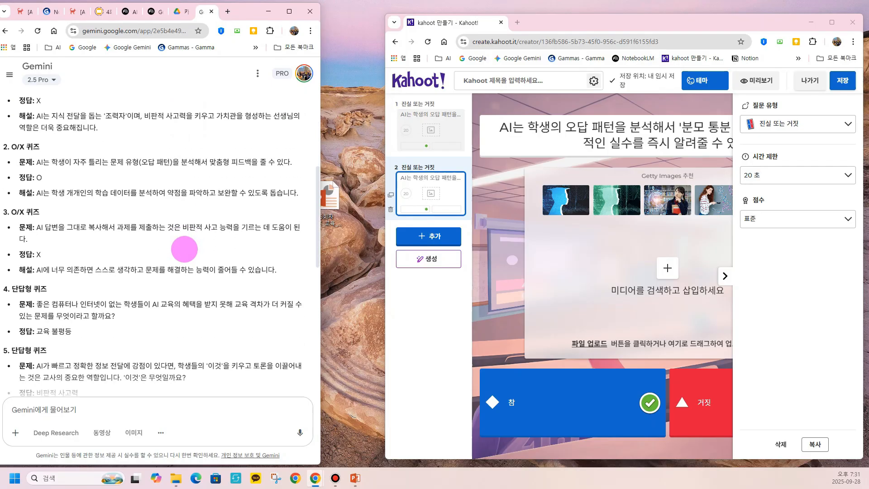
- Review the generated quiz in Gemini and widen the Kahoot creator window so it reaches the edge of the Gemini window
scroll(185, 248, down, 10)
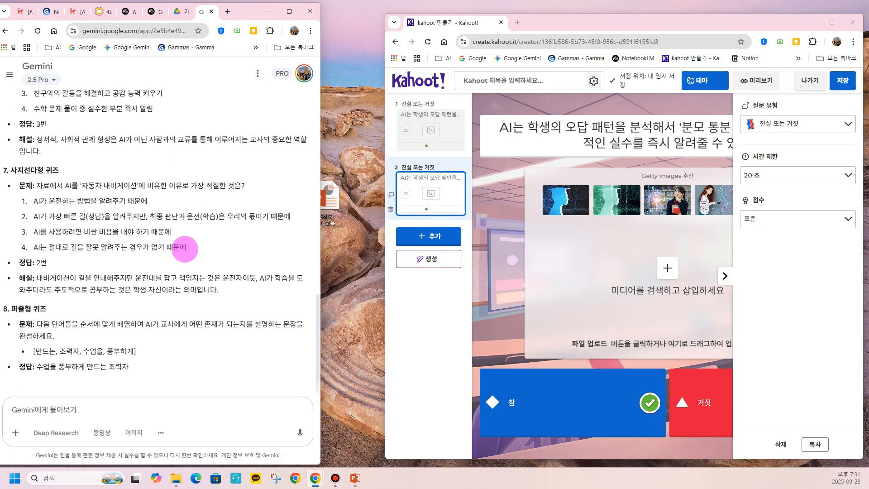
scroll(185, 248, up, 15)
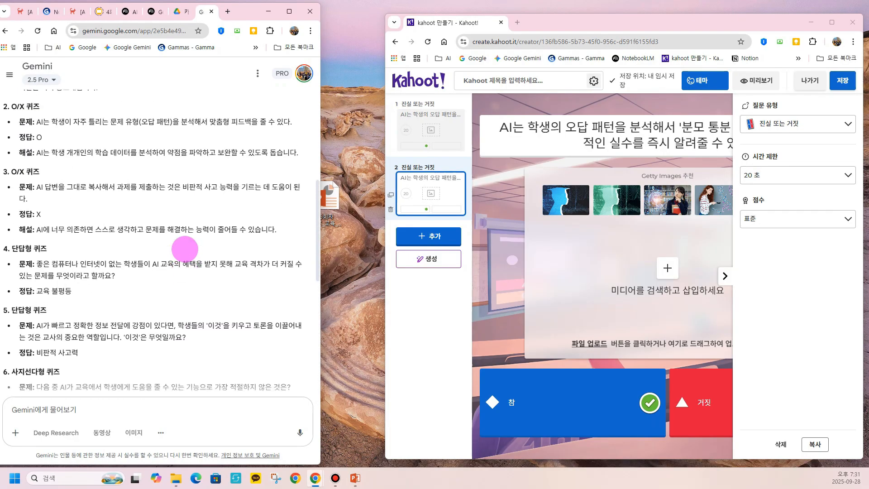
scroll(185, 249, up, 1)
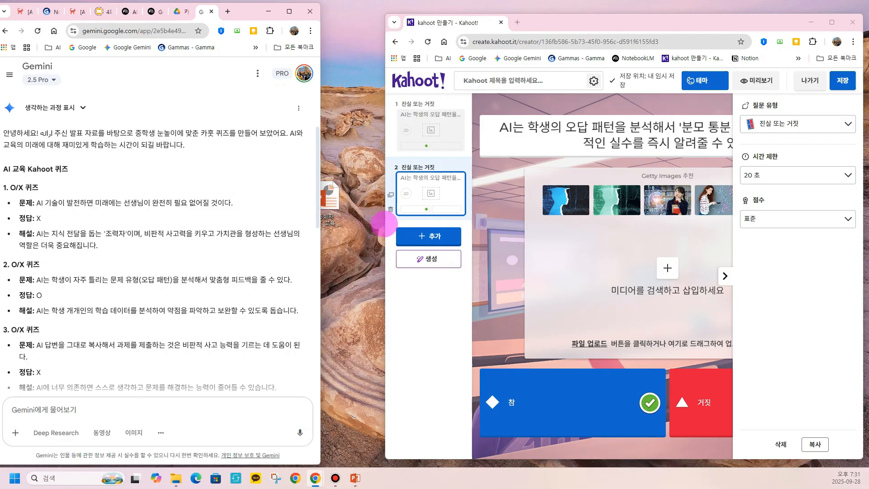
drag(384, 223, 326, 217)
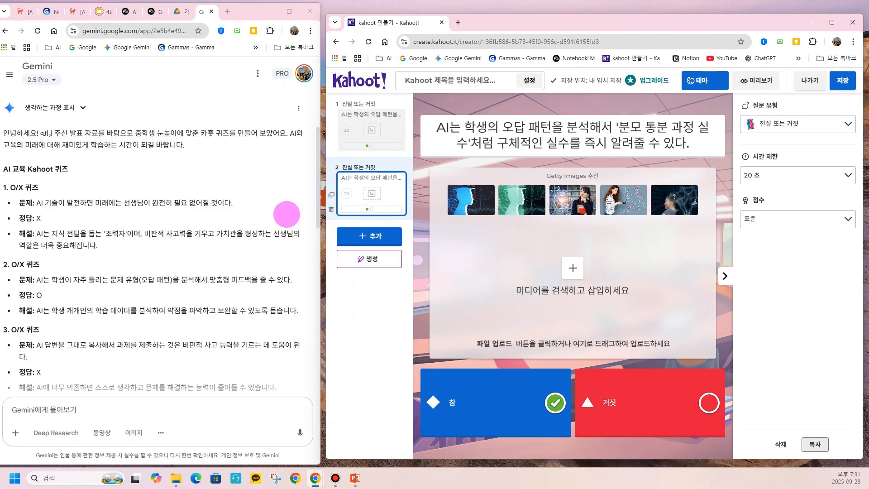
- Leave the open kahoot for the Kahoot home page and create a new kahoot from a blank canvas (빈 캔버스)
drag(36, 203, 211, 203)
click(367, 82)
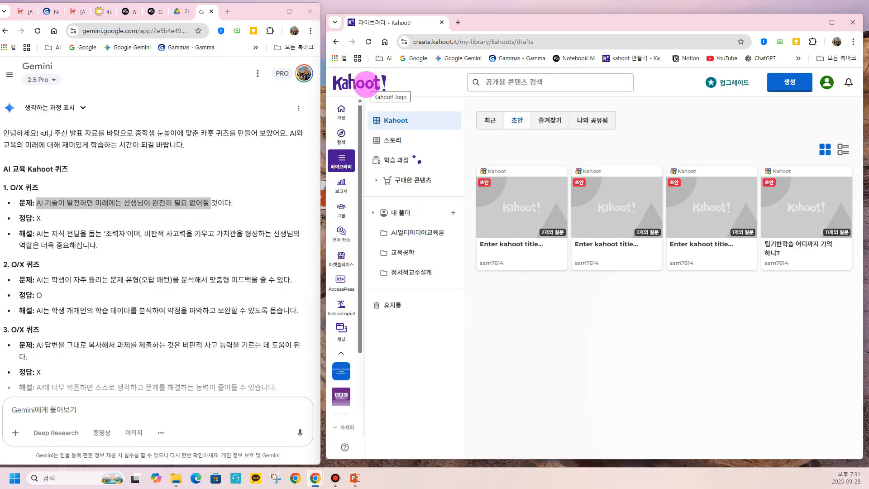
click(367, 82)
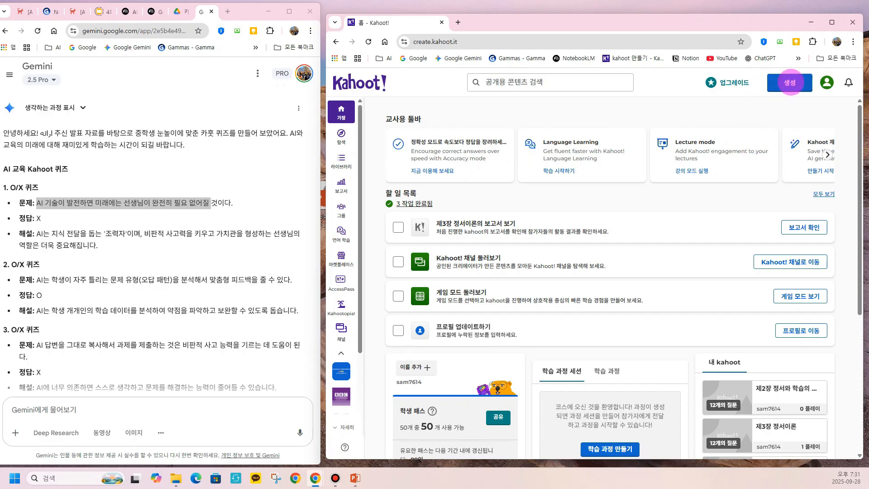
click(789, 82)
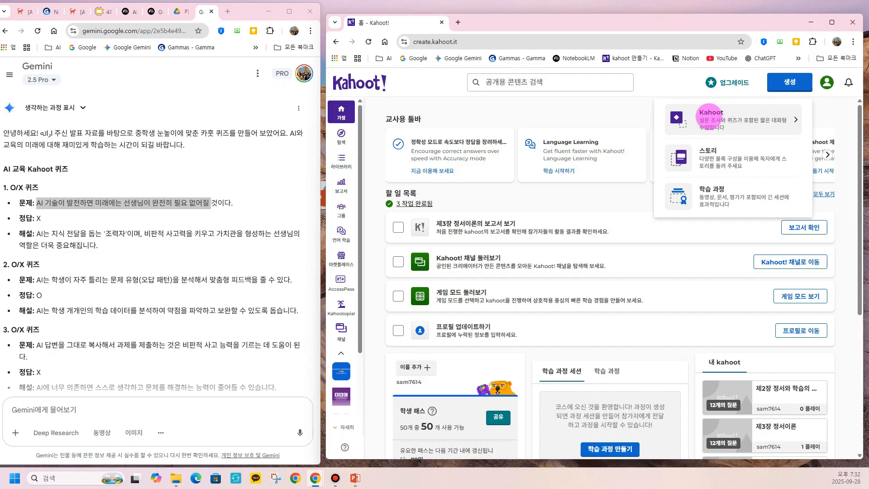
click(708, 117)
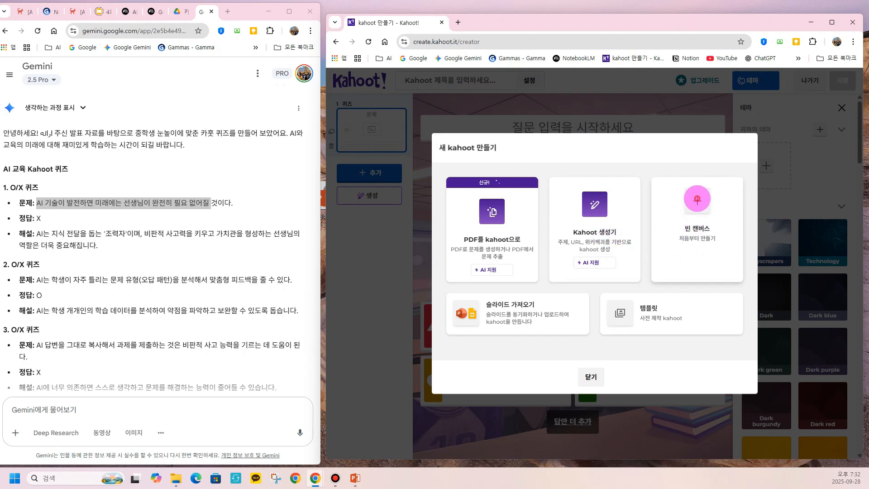
click(697, 198)
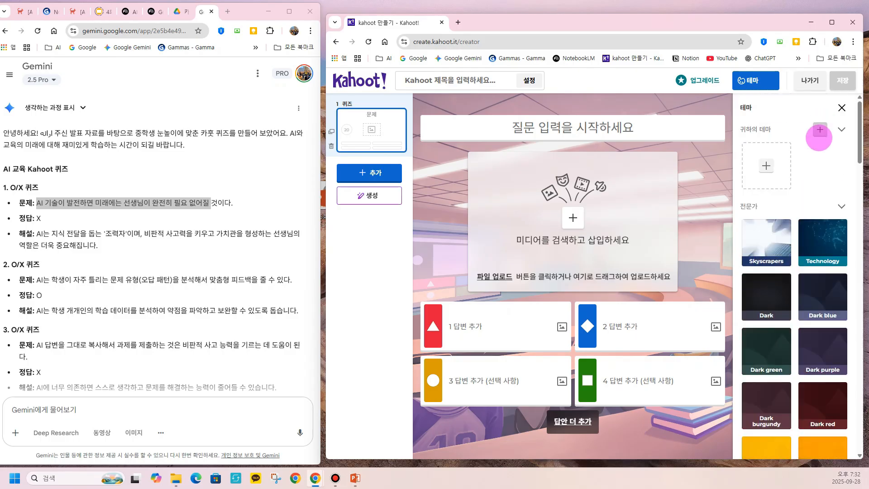
click(820, 130)
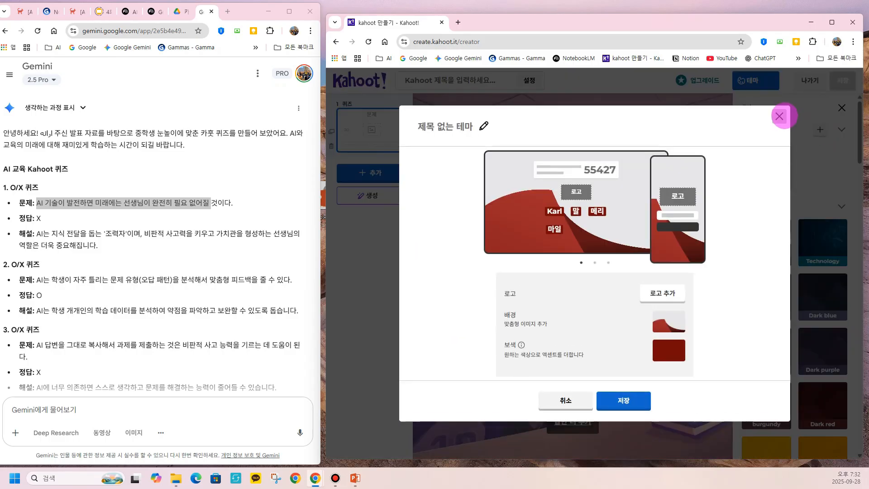
click(782, 115)
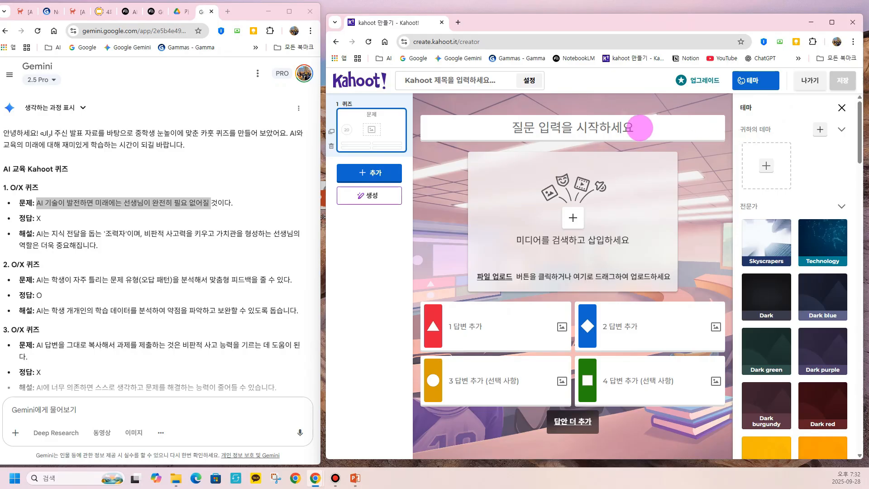
- Copy Gemini's first O/X question, "AI 기술이 발전하면 미래에는 선생님이 완전히 필요 없어질 것이다.", into the first Kahoot question's title
click(639, 128)
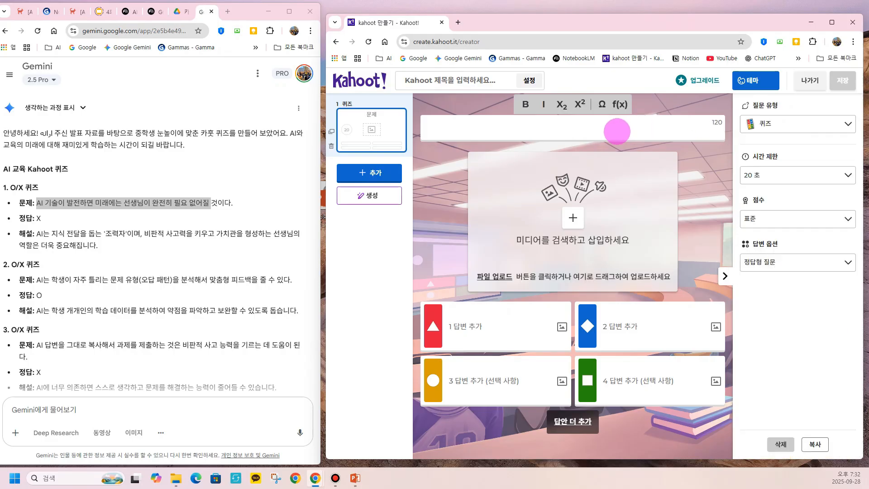
drag(39, 202, 158, 202)
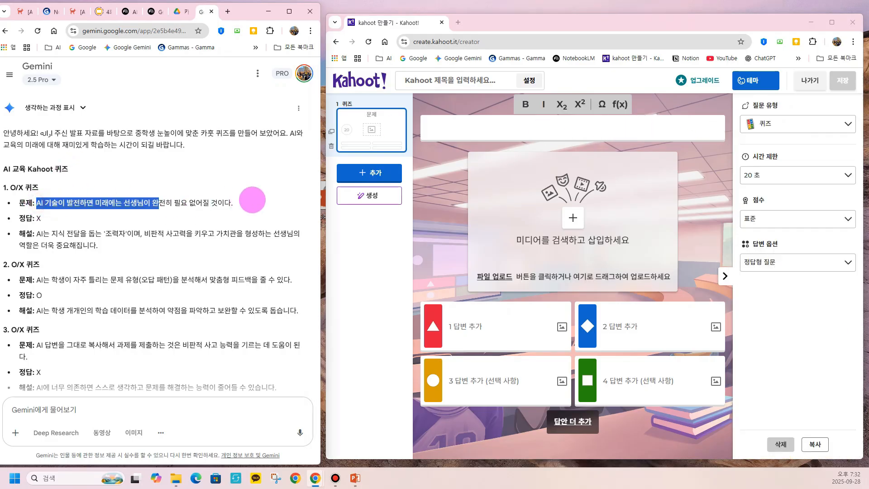
drag(252, 200, 277, 206)
key(ctrl+c)
click(610, 127)
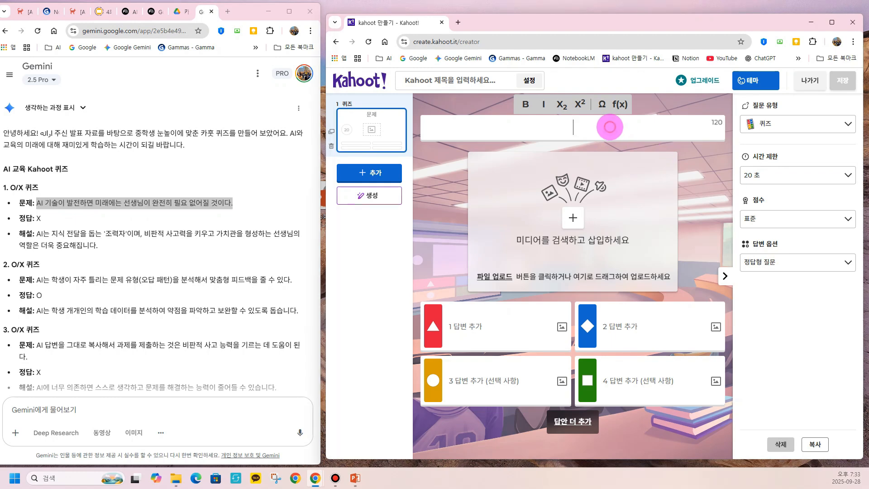
key(ctrl+v)
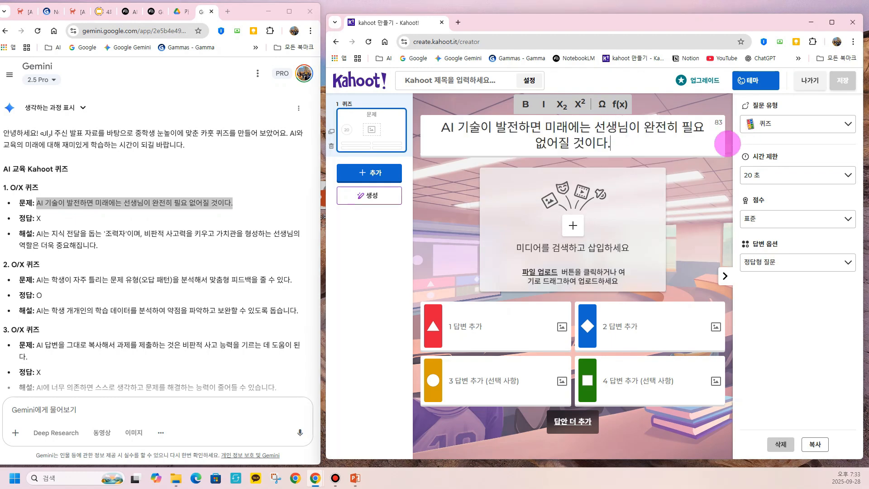
- Change the first question's type to 진실 또는 거짓 and mark 거짓 as its correct answer
click(790, 123)
click(791, 122)
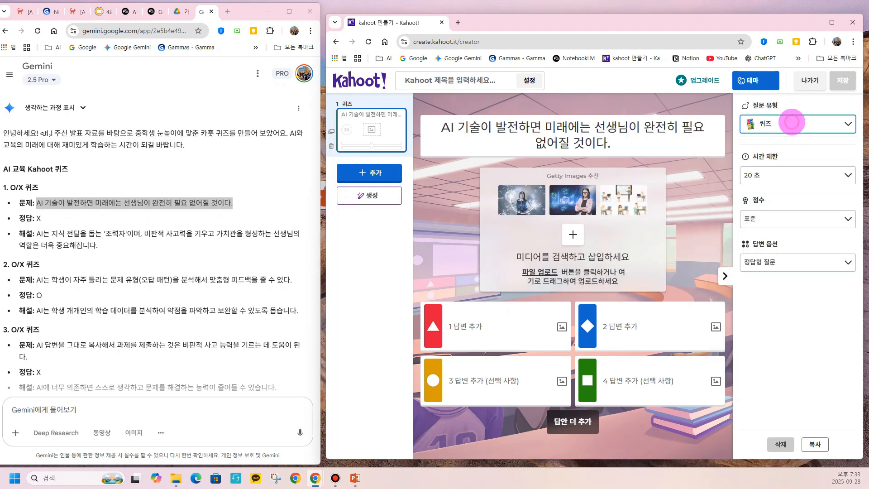
click(778, 123)
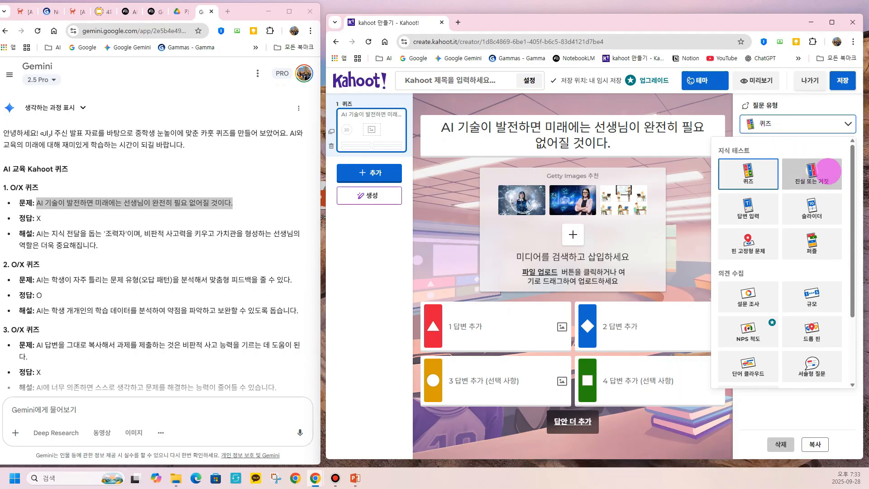
click(829, 171)
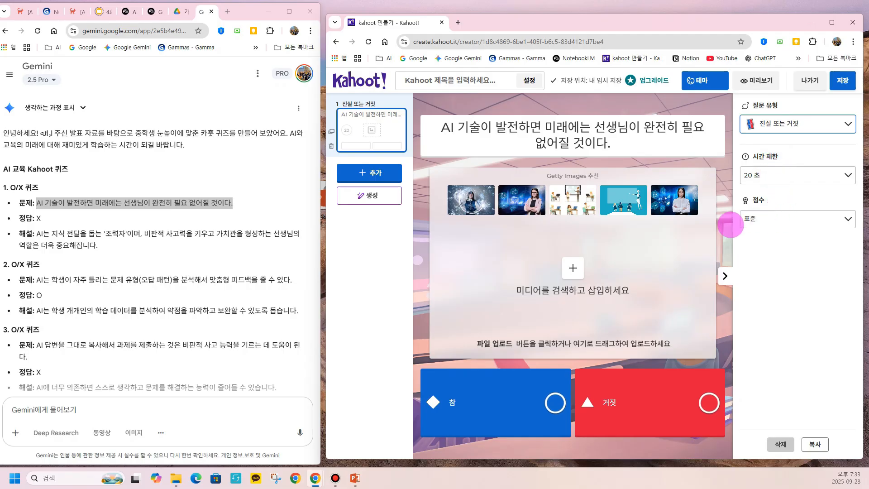
click(709, 401)
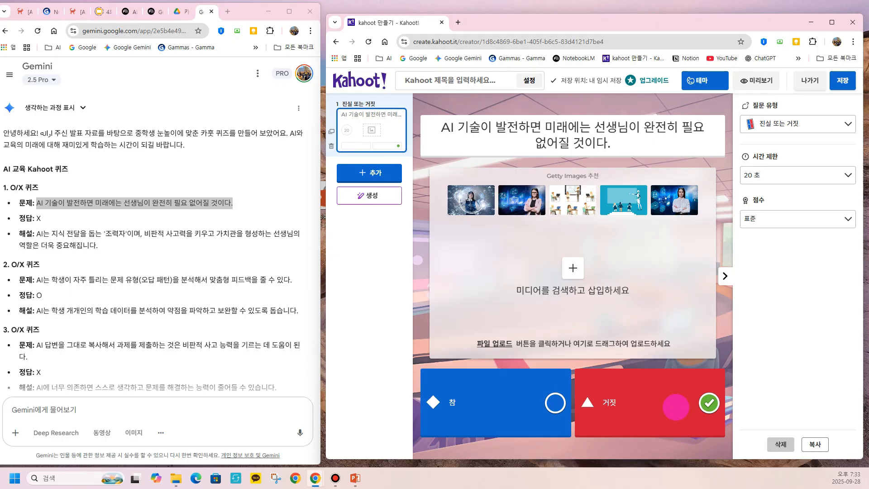
- Duplicate the first question and turn the copy into Gemini's second O/X question, with 참 as the correct answer
scroll(94, 259, down, 1)
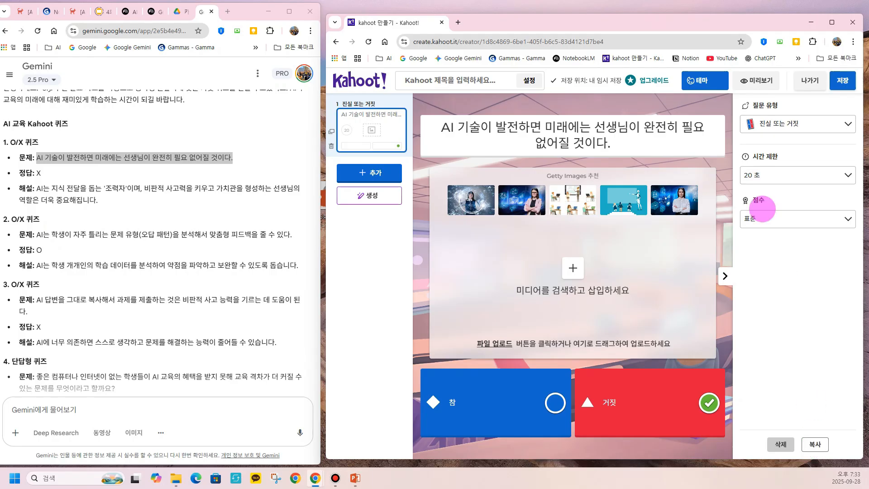
click(813, 443)
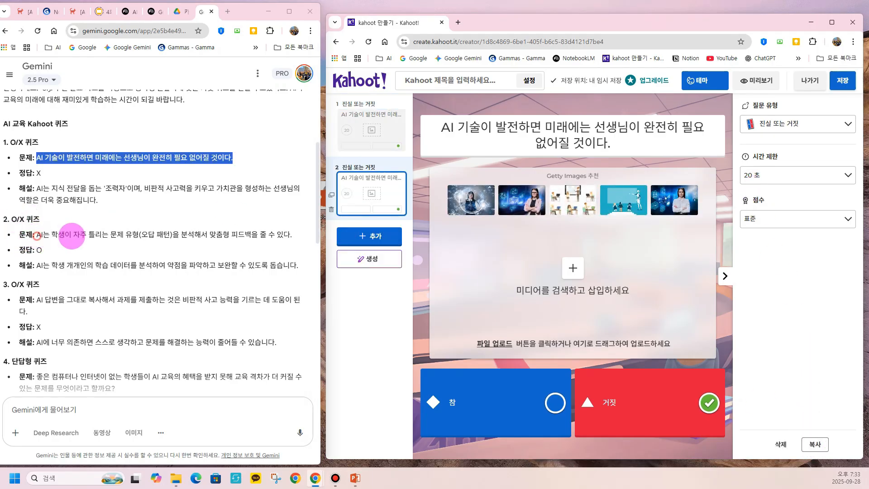
drag(37, 235, 302, 235)
key(ctrl+c)
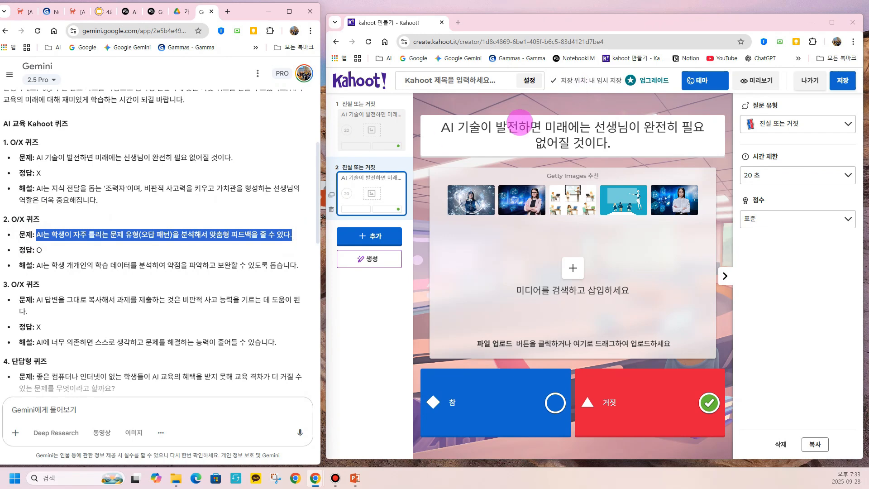
drag(441, 128, 642, 149)
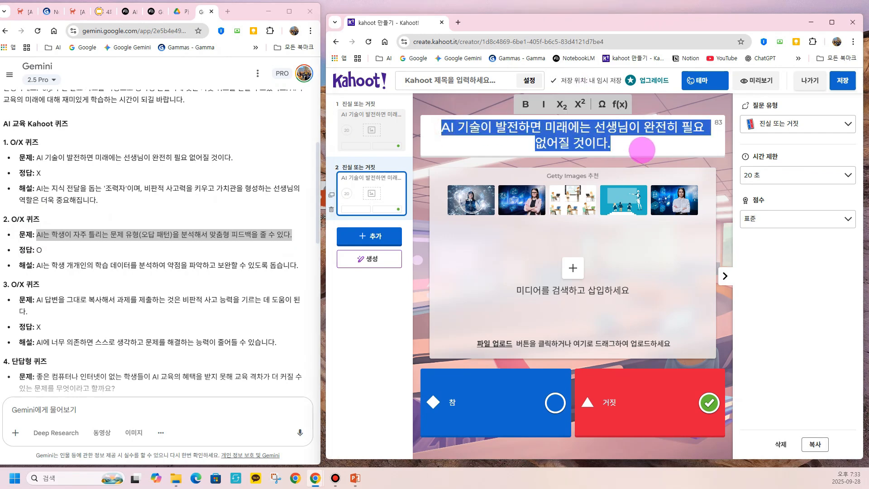
key(ctrl+v)
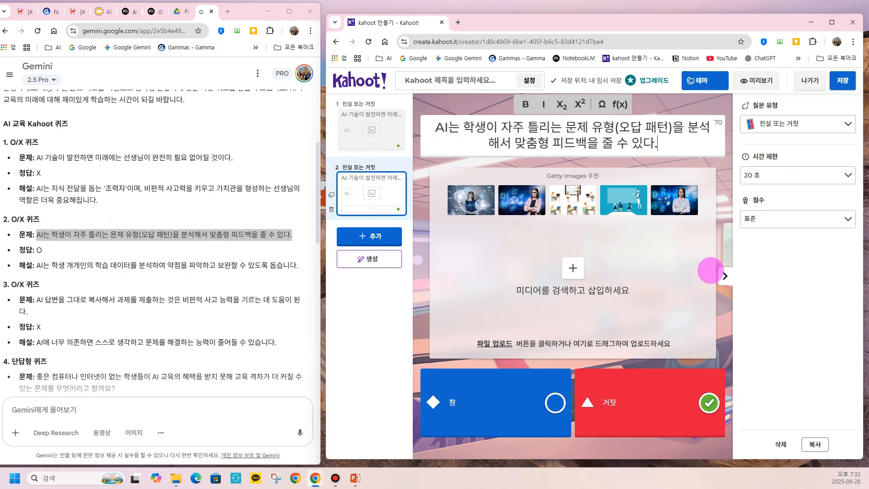
click(553, 402)
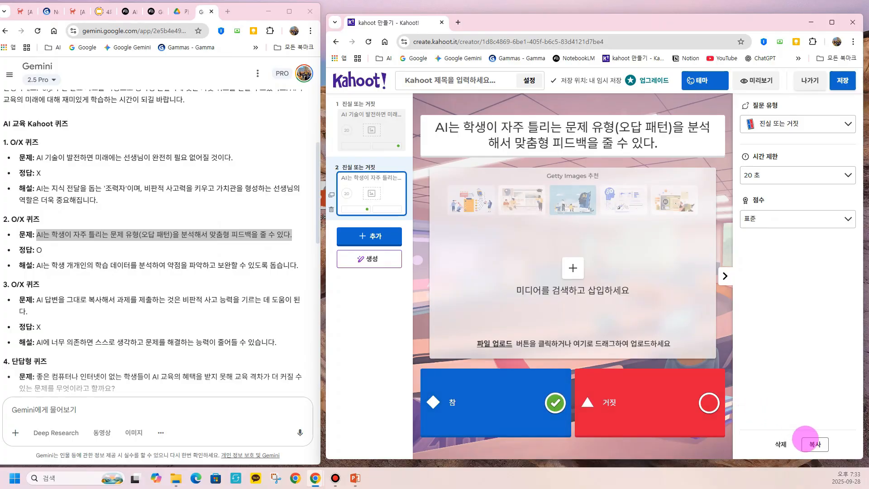
- Duplicate the second question and turn the copy into Gemini's third O/X question, with 거짓 as the correct answer
click(815, 444)
drag(37, 299, 300, 312)
key(ctrl+c)
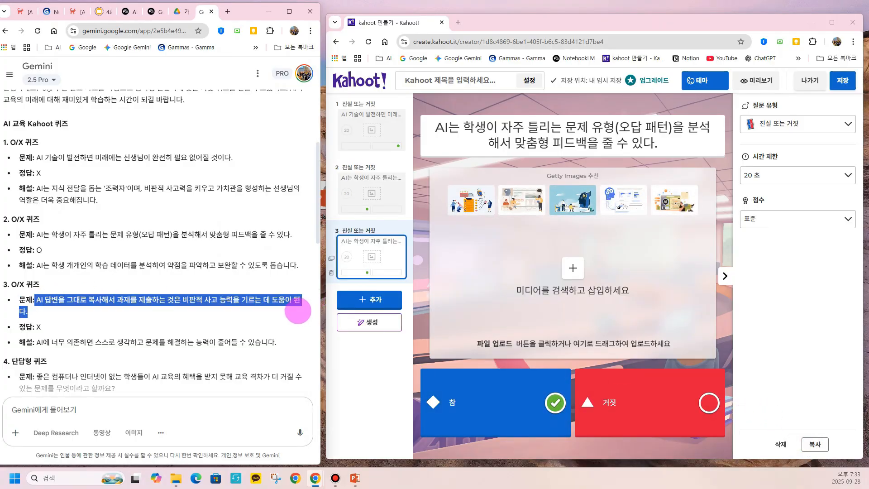
drag(436, 127, 714, 168)
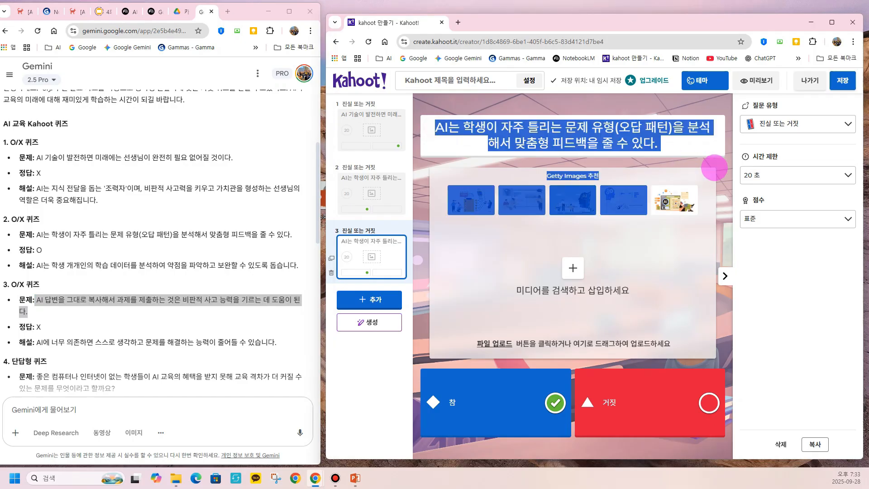
click(709, 153)
click(706, 151)
key(ctrl+v)
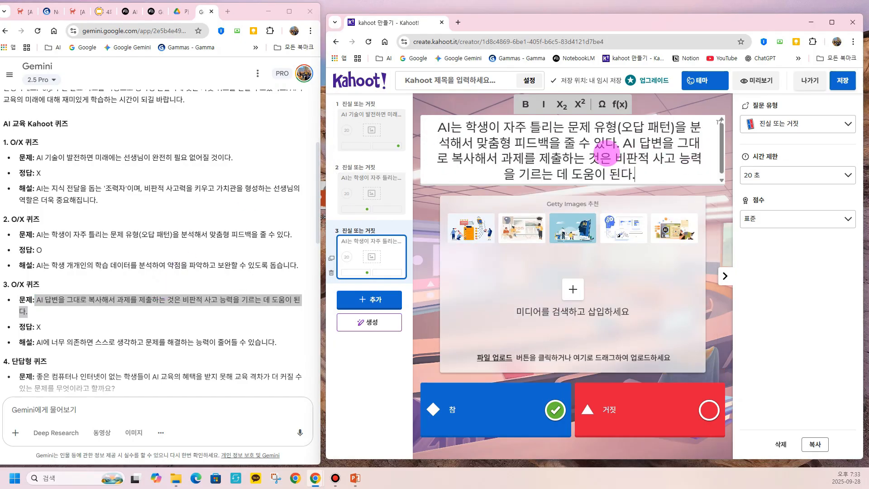
click(616, 142)
key(ctrl+a)
key(ctrl+v)
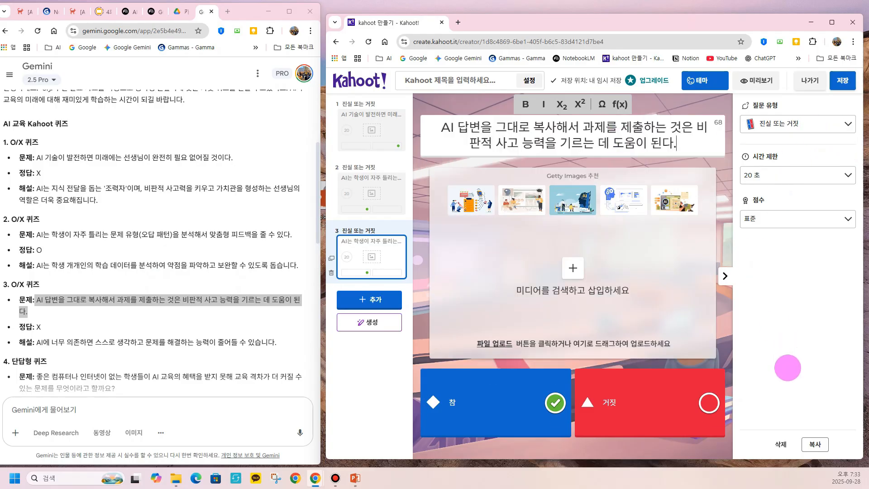
click(709, 402)
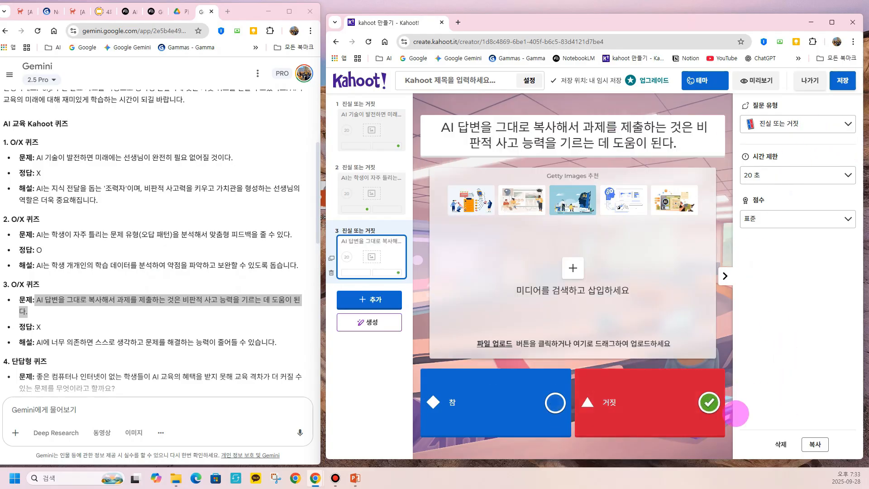
- Duplicate the third question and turn the copy into a 답변 입력 question titled with Gemini's fourth question, about students without good computers or internet
click(814, 444)
scroll(55, 341, down, 2)
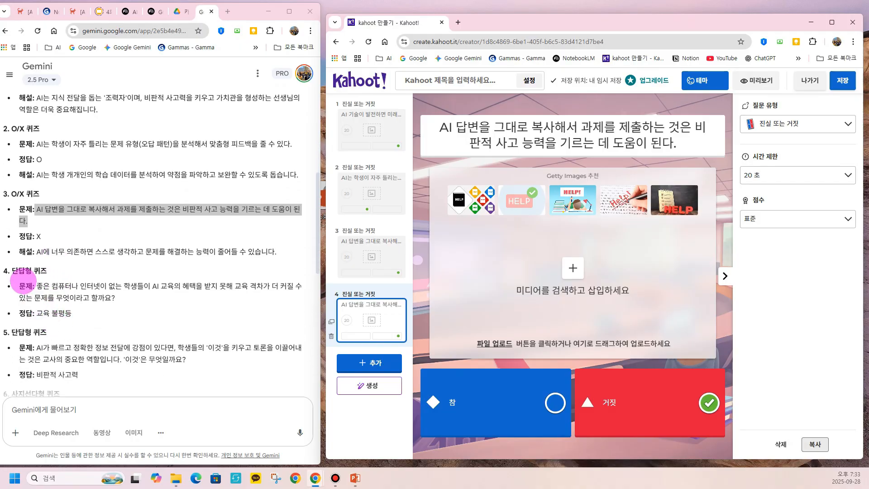
drag(35, 286, 124, 300)
key(ctrl+c)
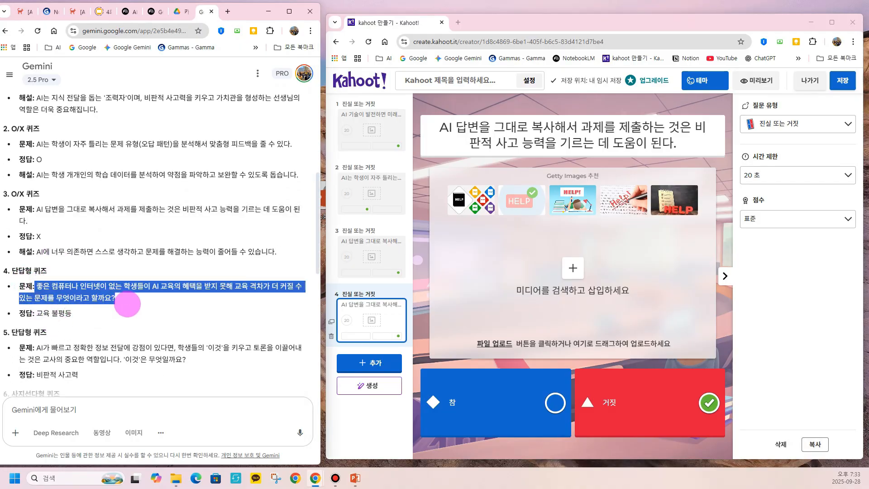
click(769, 123)
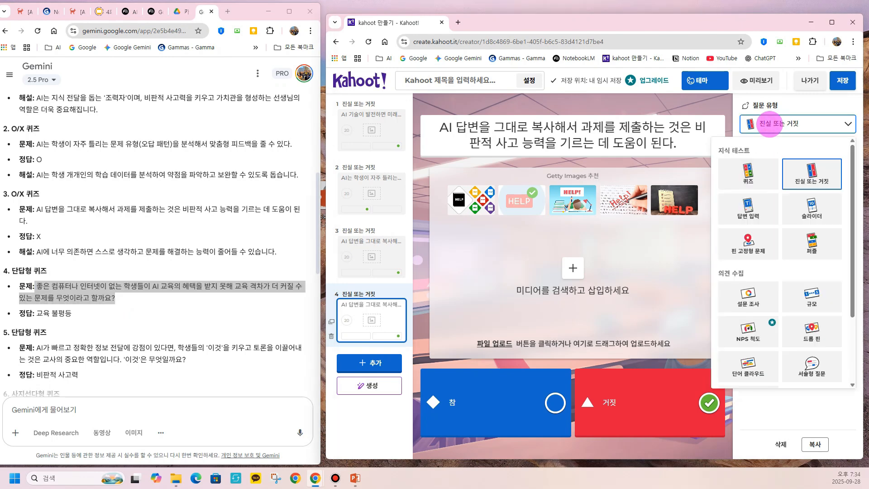
click(747, 201)
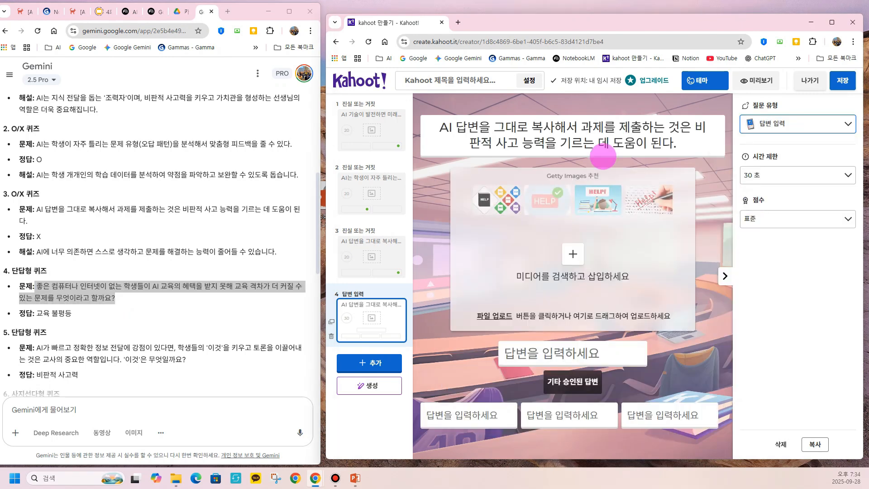
click(459, 138)
triple_click(458, 138)
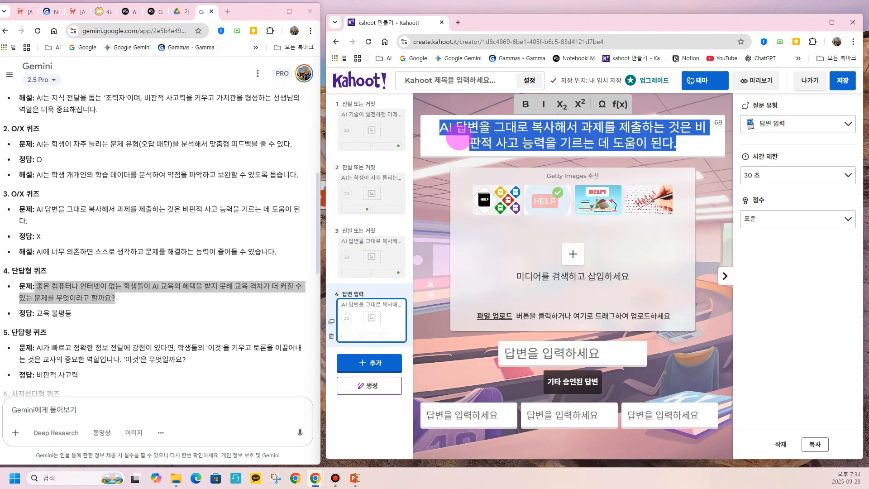
key(ctrl+v)
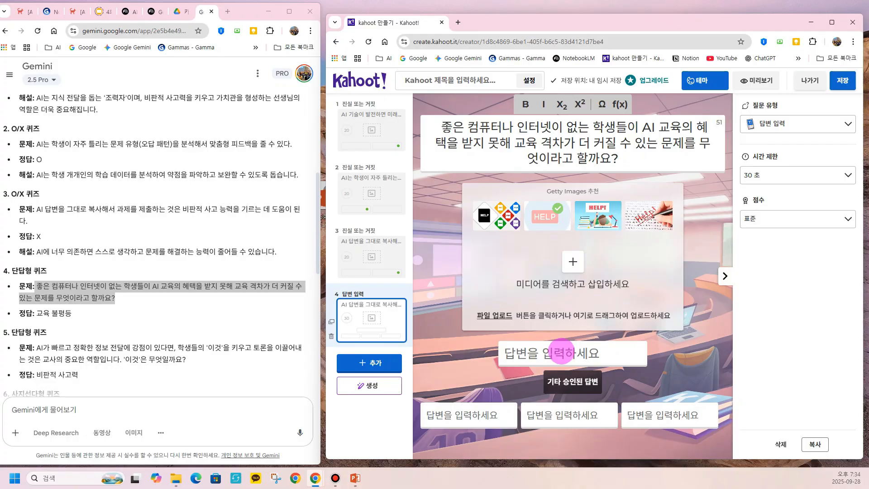
- Enter 교육 불평등 as the answer, add 교육불평등, 교육불균형 and 교육 불균형 as other accepted answers, and set the time limit to 45 초
click(561, 353)
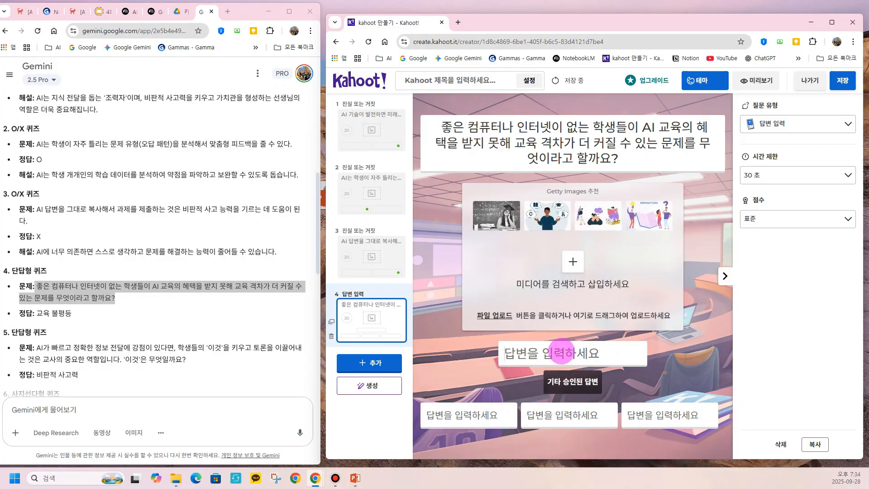
text(교육 불평등)
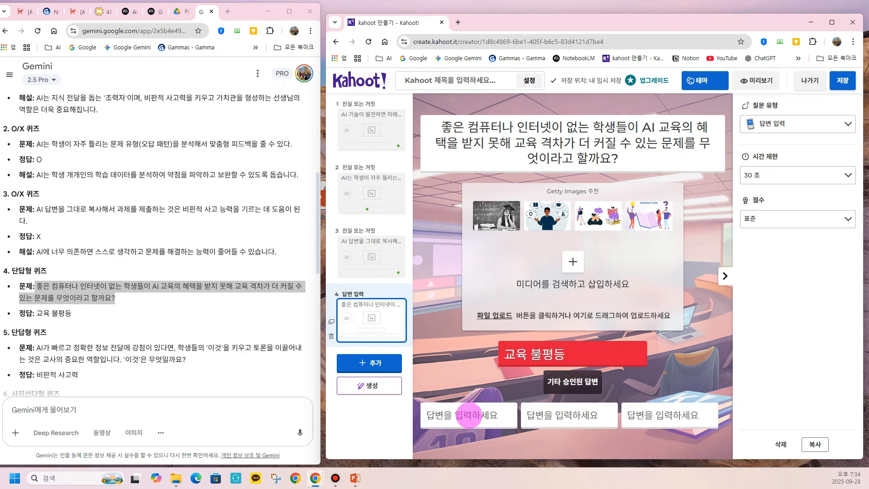
text(교육불평등)
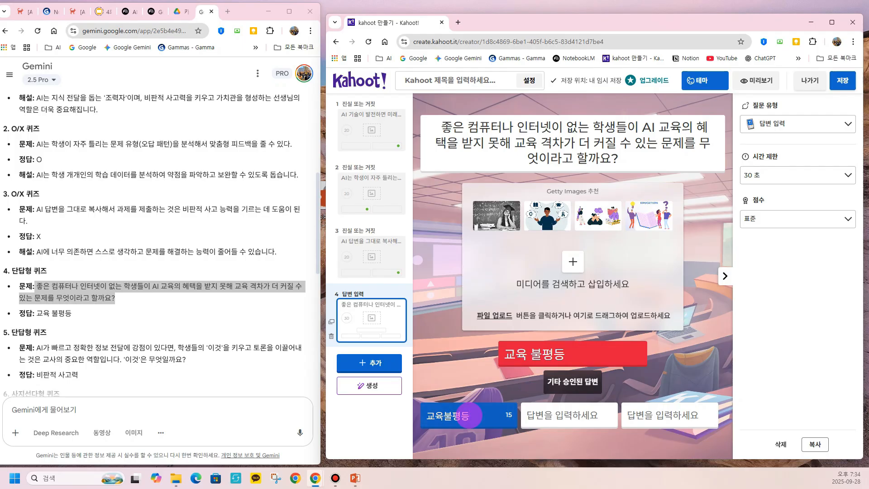
click(544, 416)
text(교유)
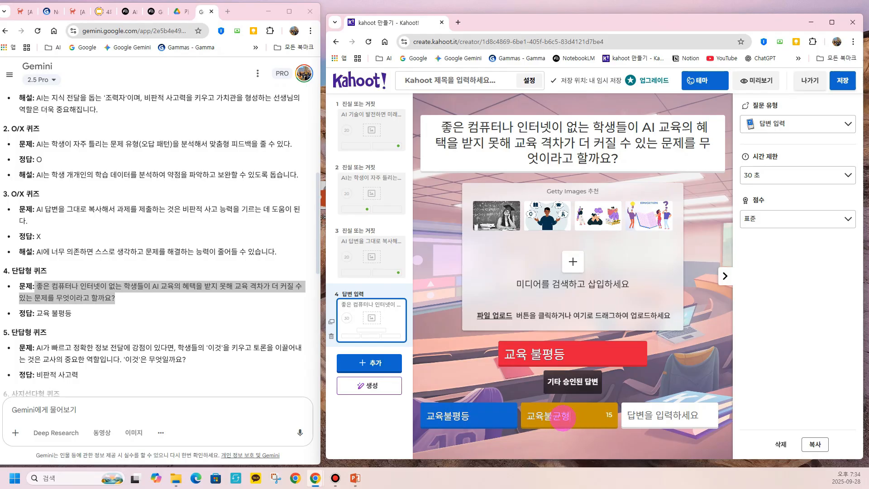
drag(573, 415, 535, 416)
key(ctrl+c)
click(679, 415)
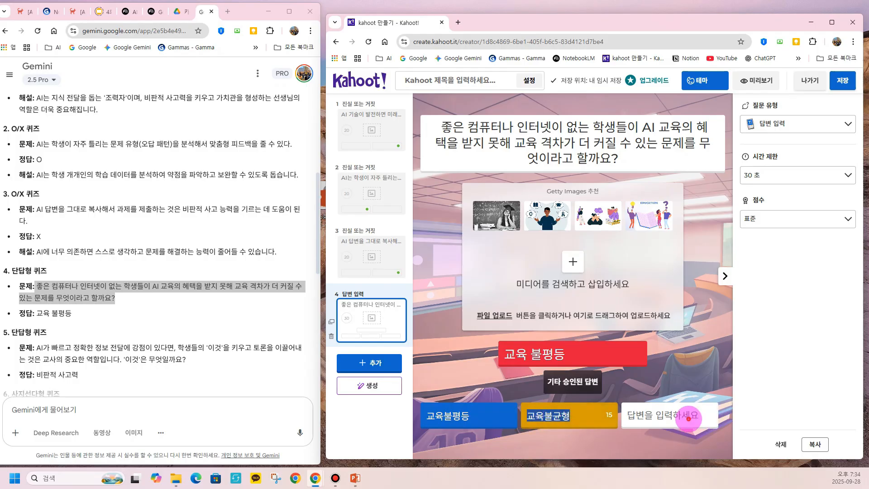
key(ctrl+v)
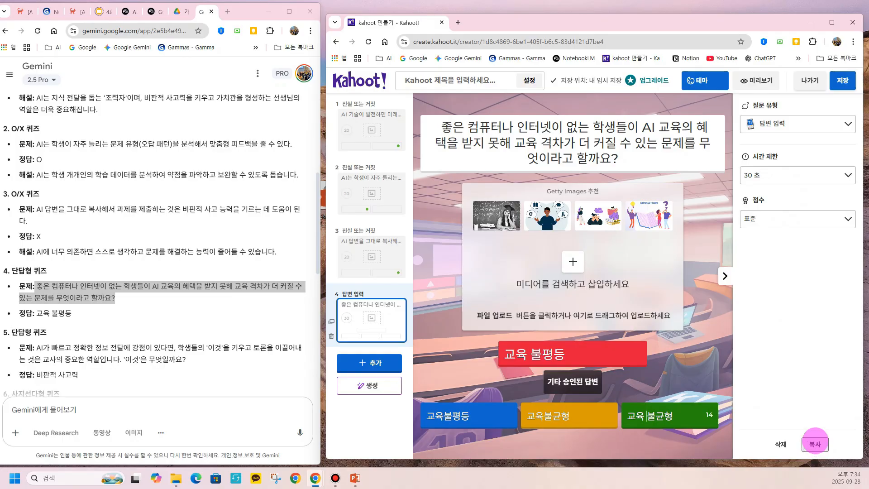
click(800, 179)
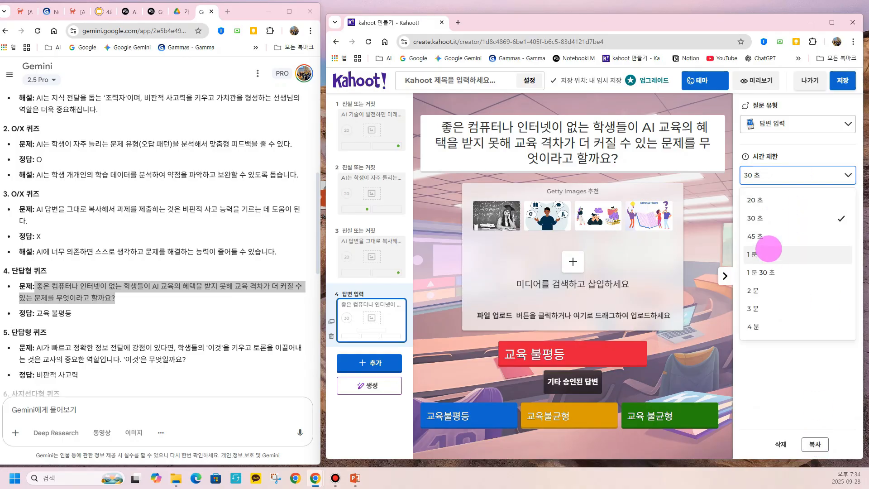
click(769, 236)
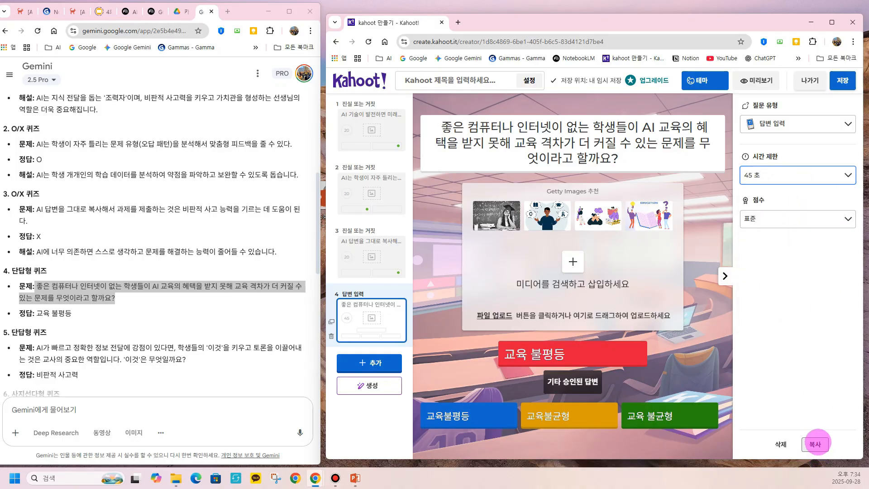
- Duplicate the fourth question and replace the copy's title with Gemini's fifth question, about the teacher's role in fostering '이것'
click(815, 443)
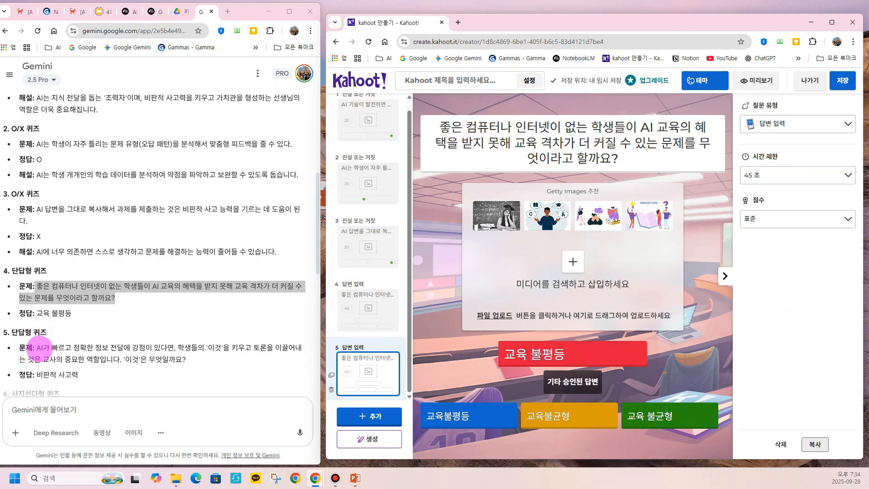
drag(36, 348, 210, 366)
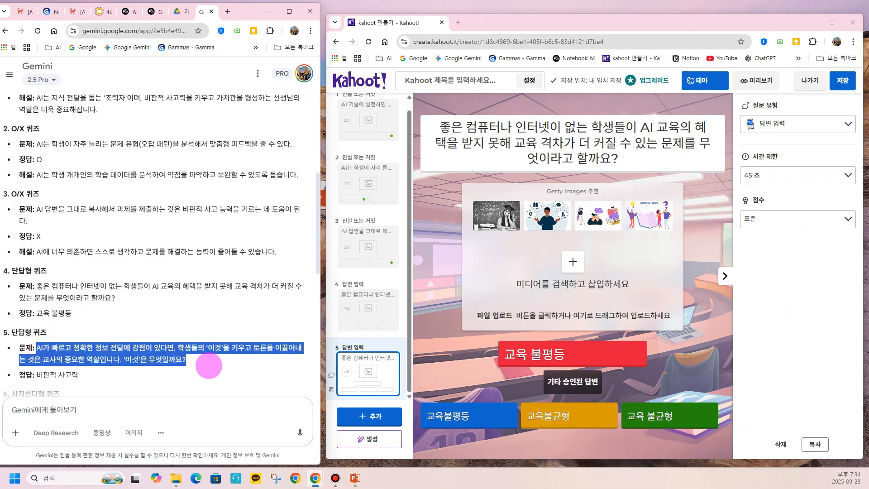
drag(438, 126, 651, 174)
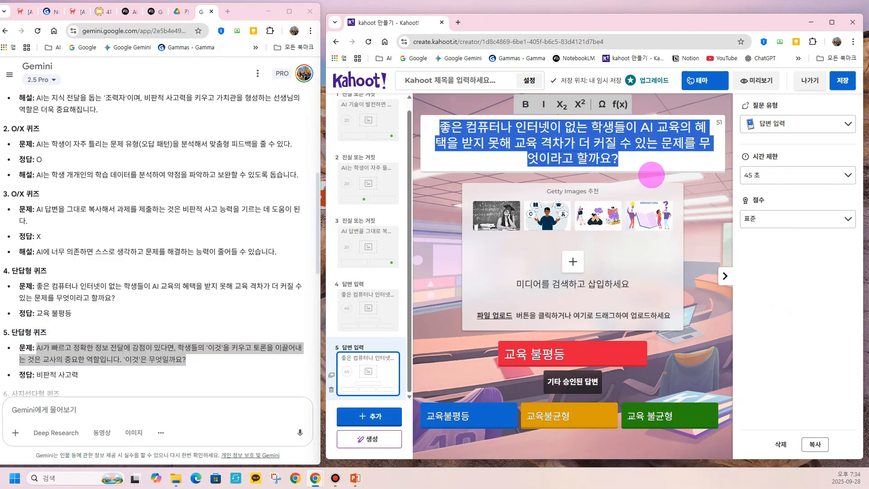
key(ctrl+v)
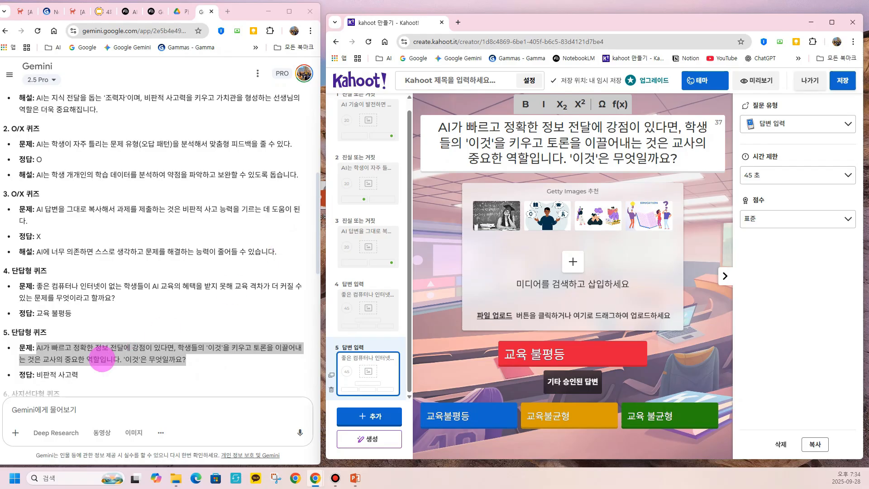
- Replace the fifth question's main answer with 비판 사고력
scroll(245, 312, down, 1)
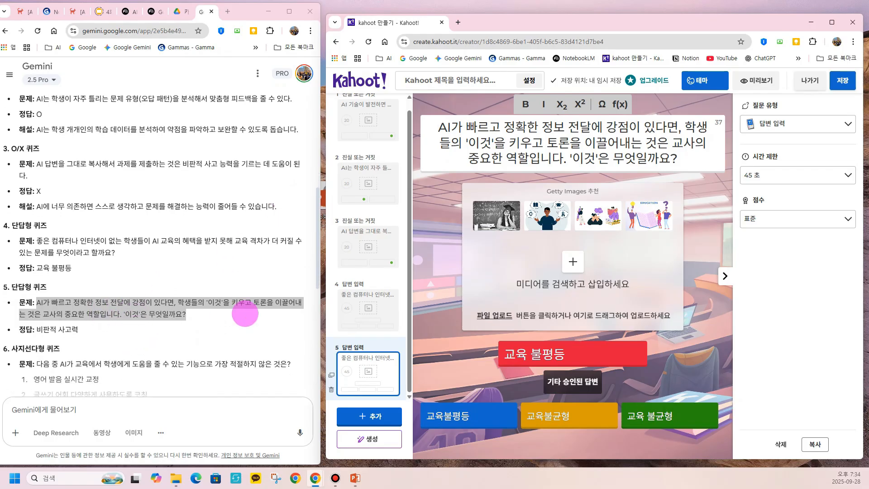
scroll(245, 313, down, 1)
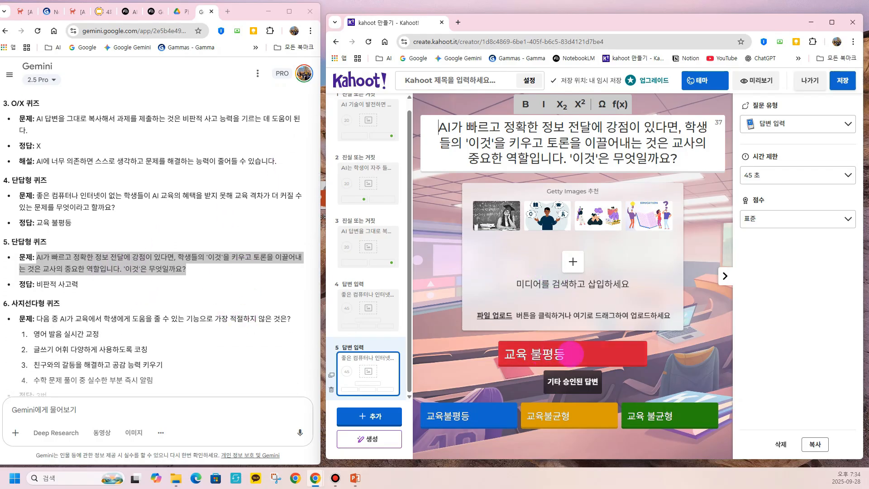
drag(571, 354, 485, 345)
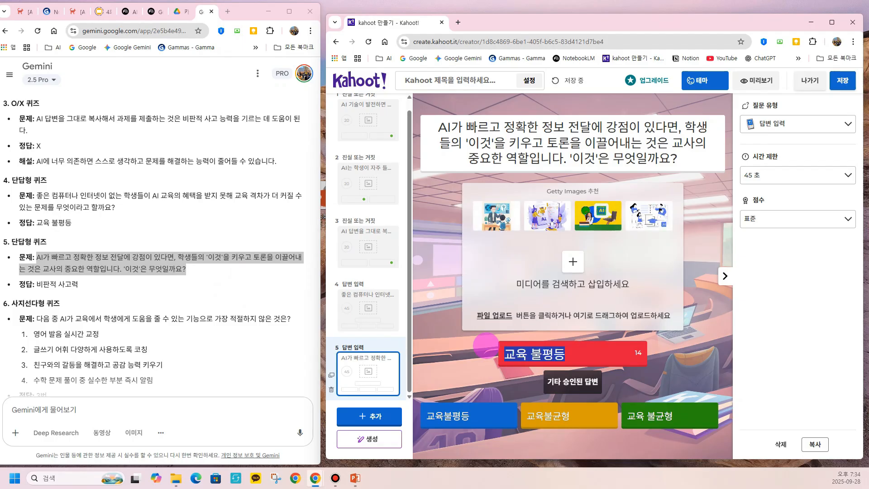
text(비판적)
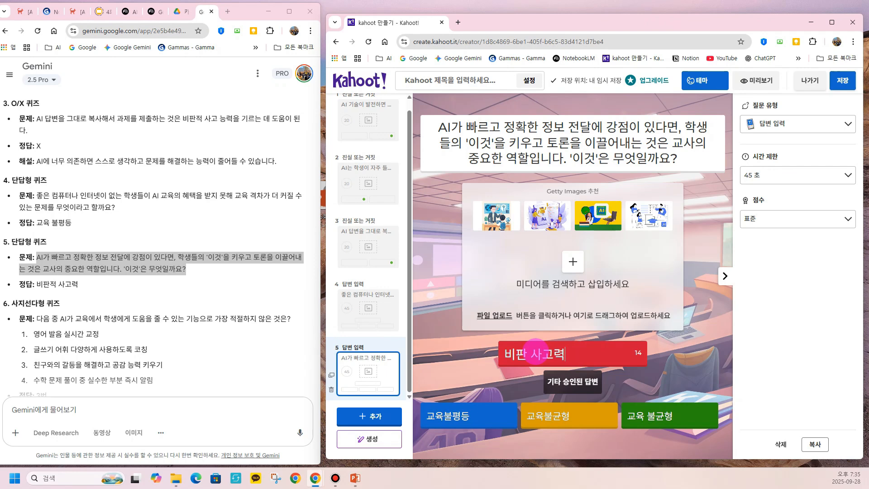
- Replace the fifth question's other accepted answers with 비판적사고력, 비판적사고 and 비판적 사고
double_click(471, 415)
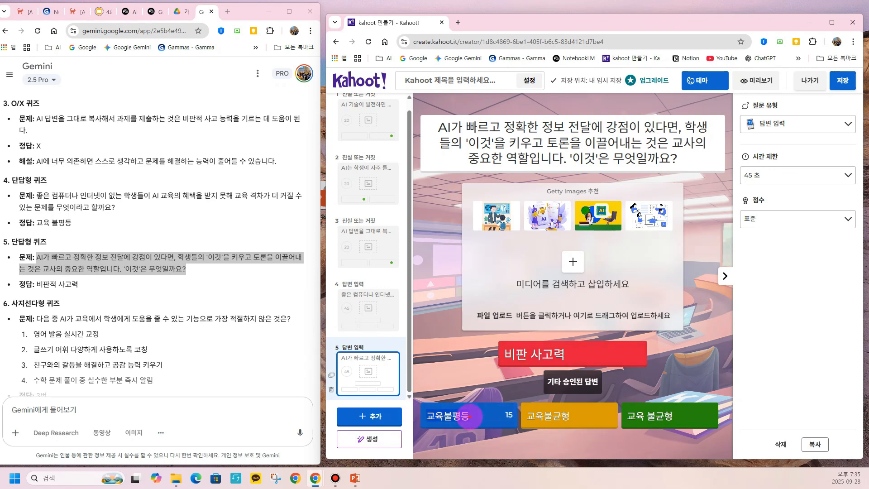
drag(469, 415, 499, 420)
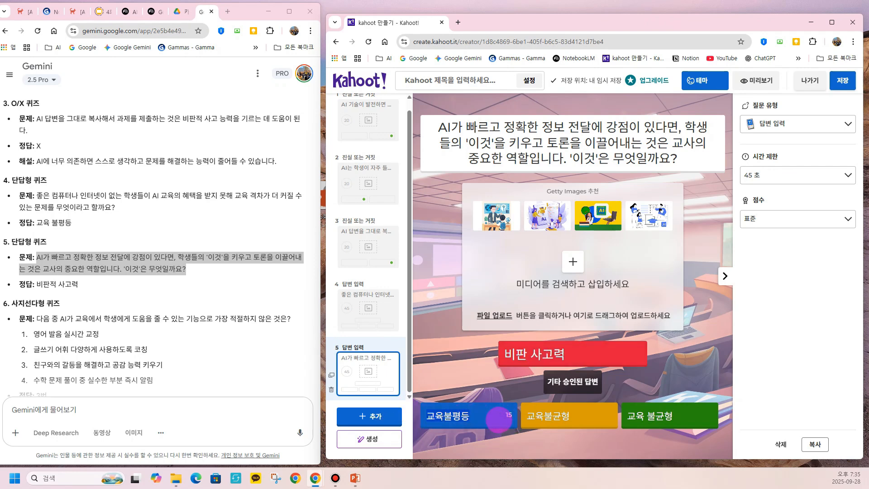
text(ㅂ)
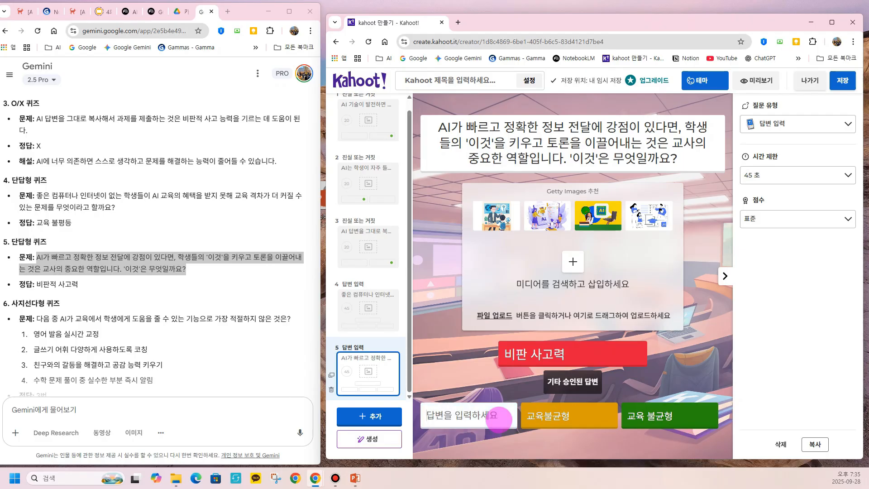
text(ㅣ)
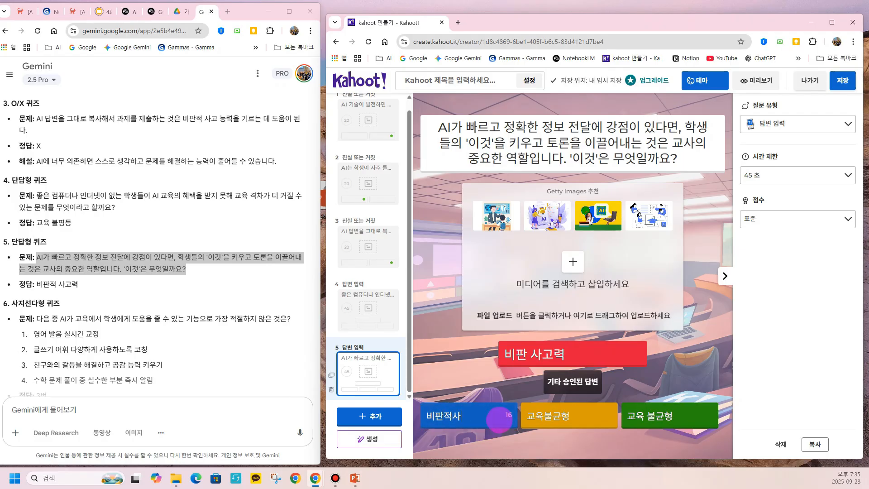
key(Tab)
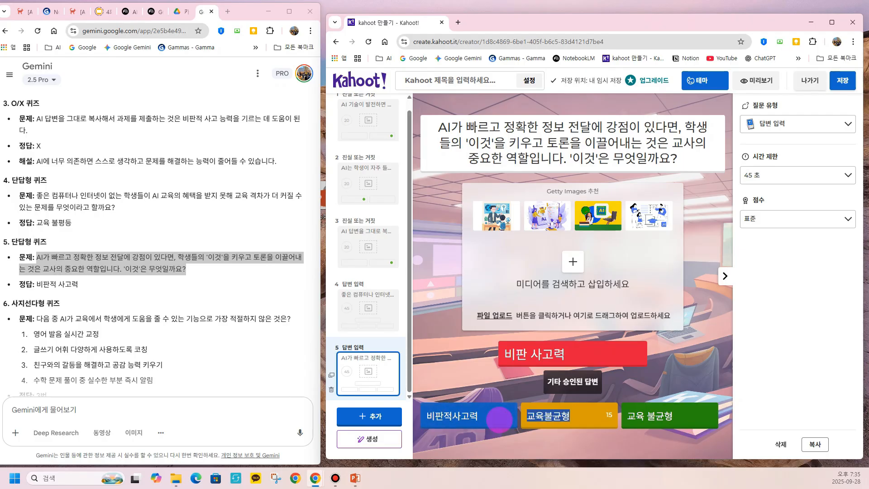
text(비판적)
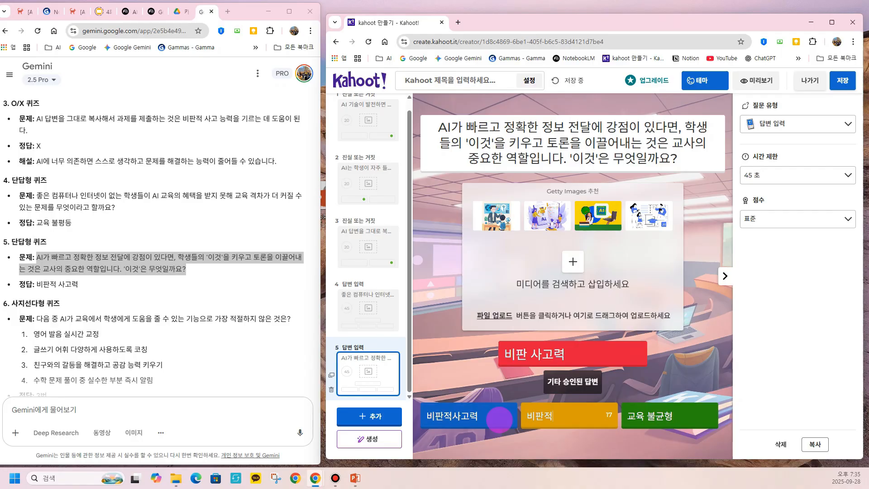
text(가)
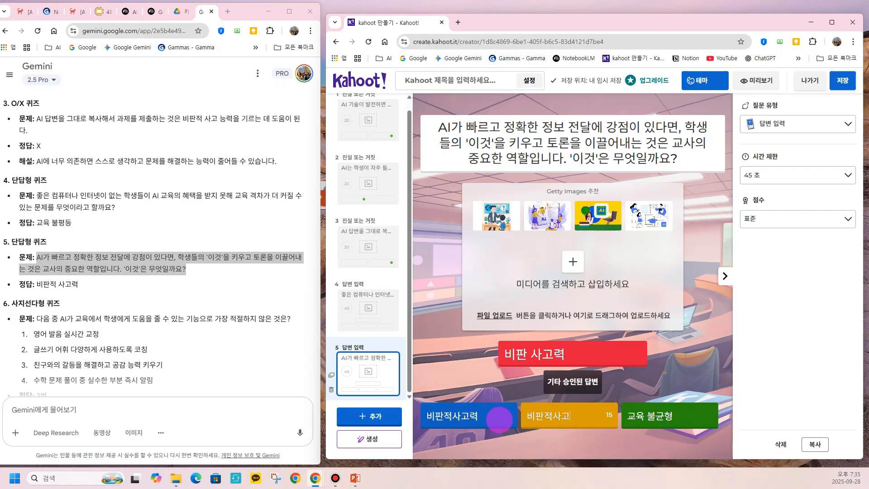
key(Tab)
text(비파)
text(적 사고)
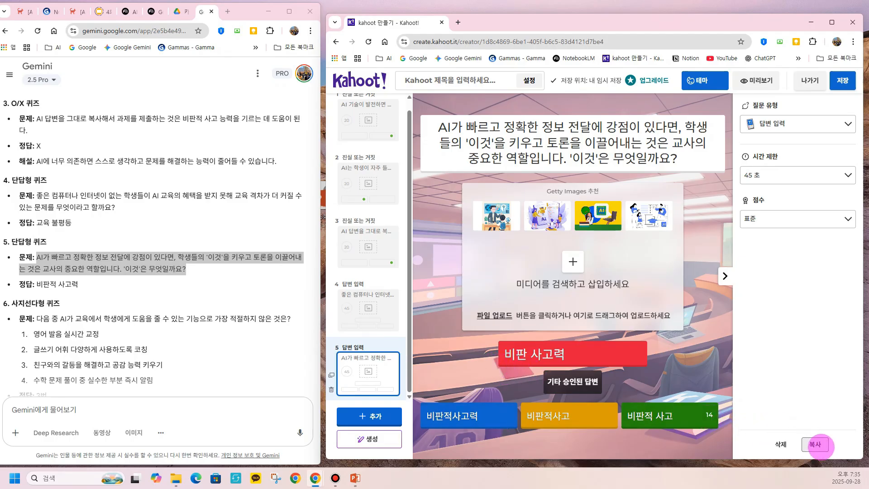
- Duplicate the fifth question and change the copy's type to 퀴즈
click(815, 443)
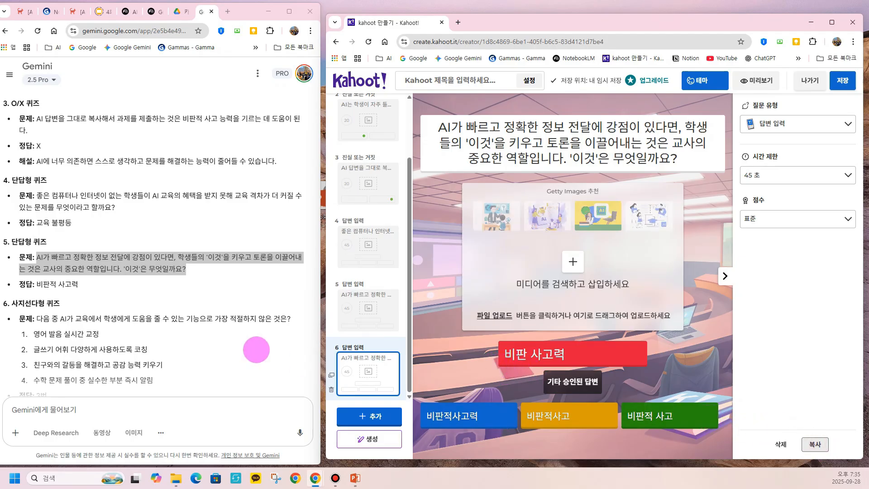
scroll(251, 358, down, 3)
click(782, 123)
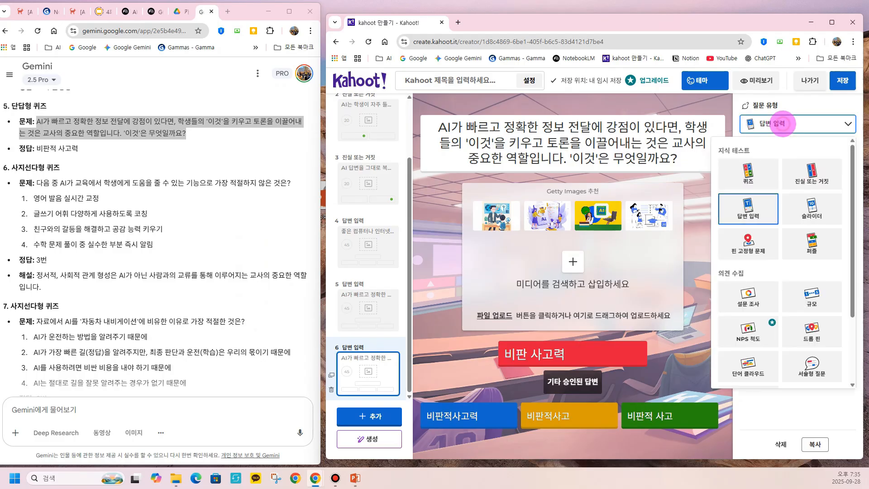
click(749, 171)
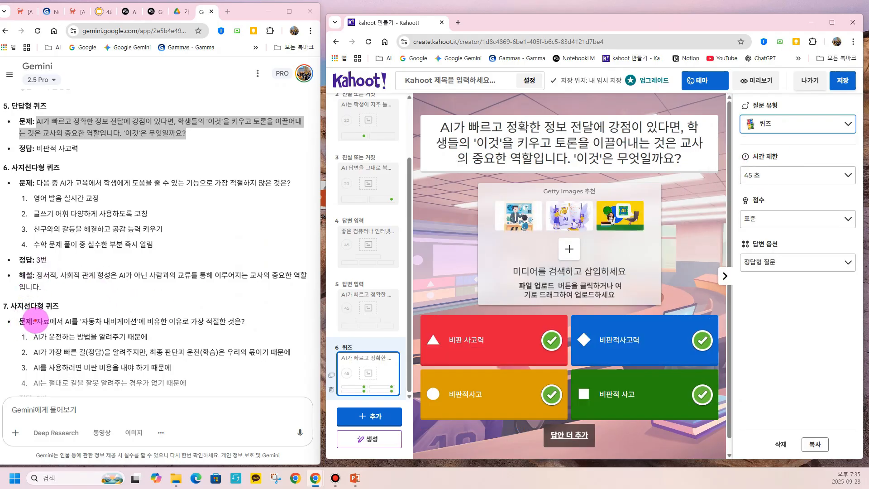
- Replace the sixth question's title with Gemini's seventh question, about why AI is compared to a '자동차 내비게이션'
drag(35, 320, 265, 321)
key(ctrl+c)
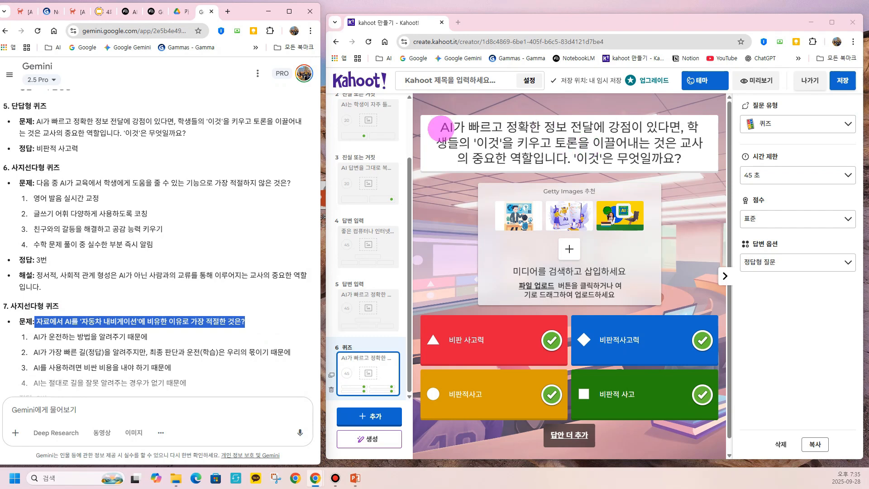
drag(439, 127, 705, 172)
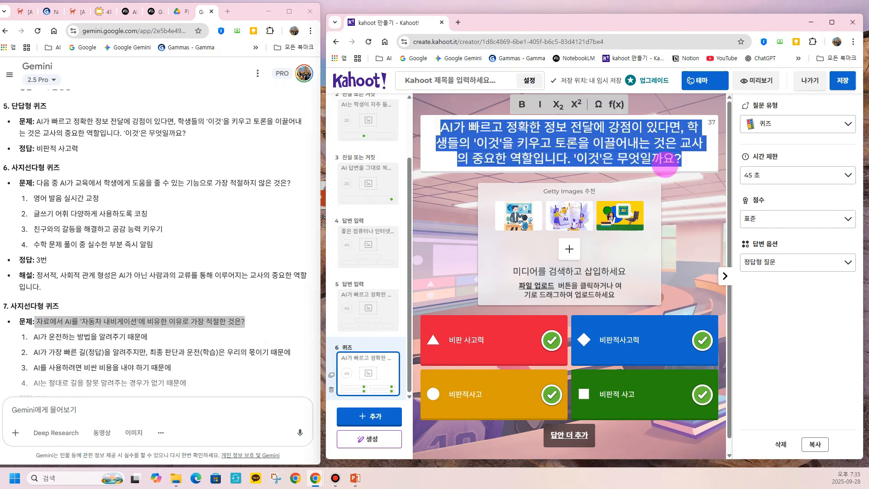
key(ctrl+v)
- Replace the sixth question's first two answers with options 1 and 2 of Gemini's seventh question
scroll(136, 328, down, 1)
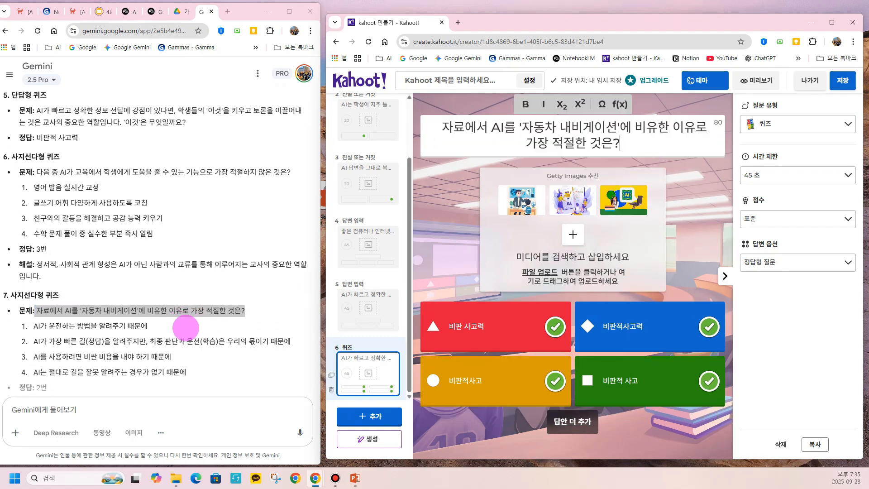
drag(33, 292, 148, 292)
key(ctrl+c)
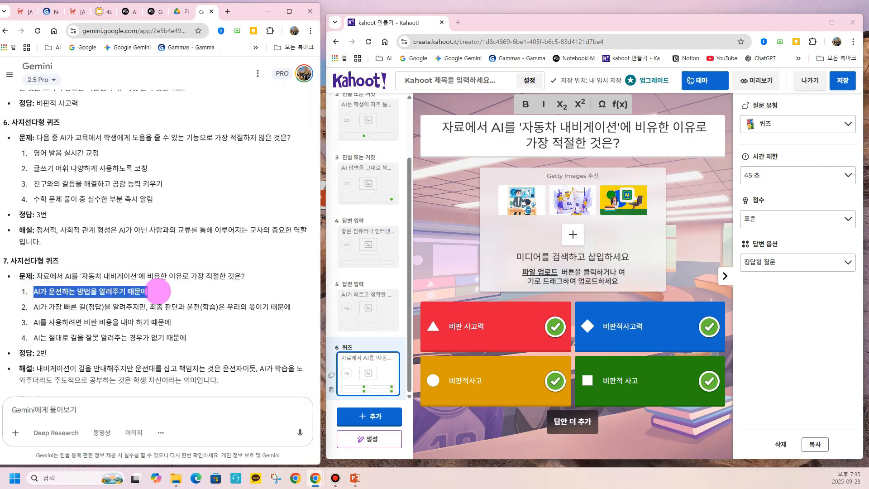
drag(449, 326, 502, 333)
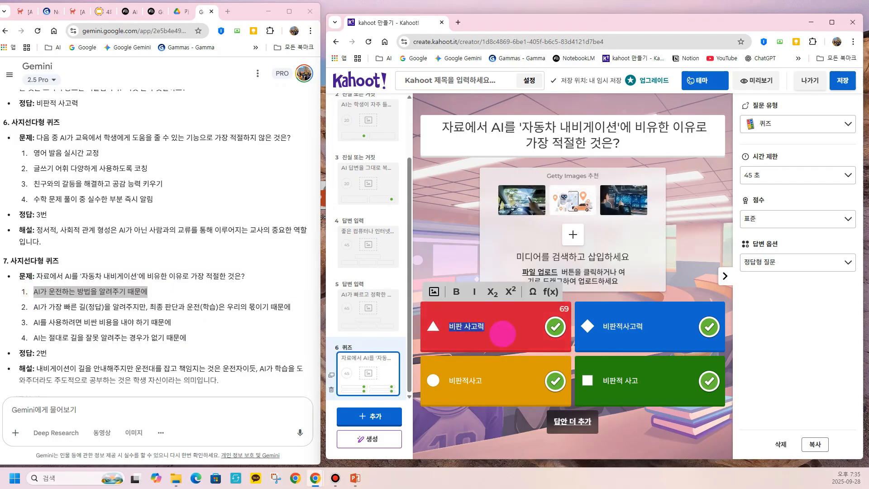
key(ctrl+v)
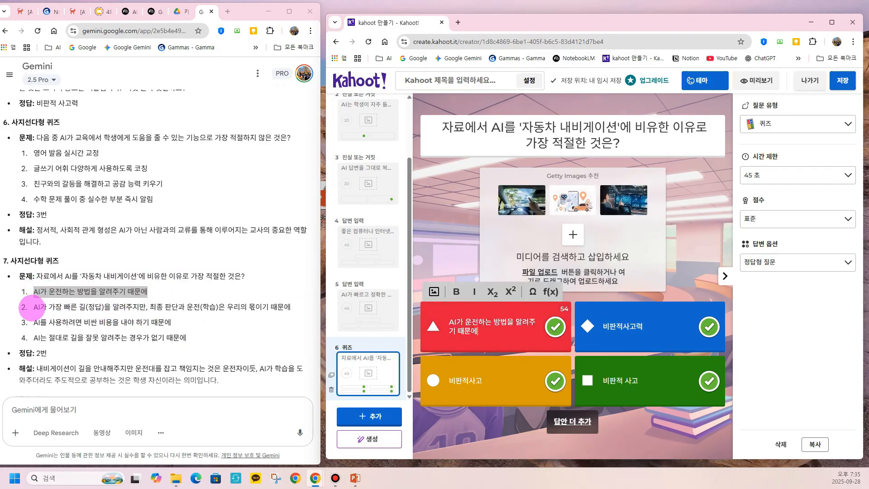
drag(32, 307, 291, 308)
key(ctrl+c)
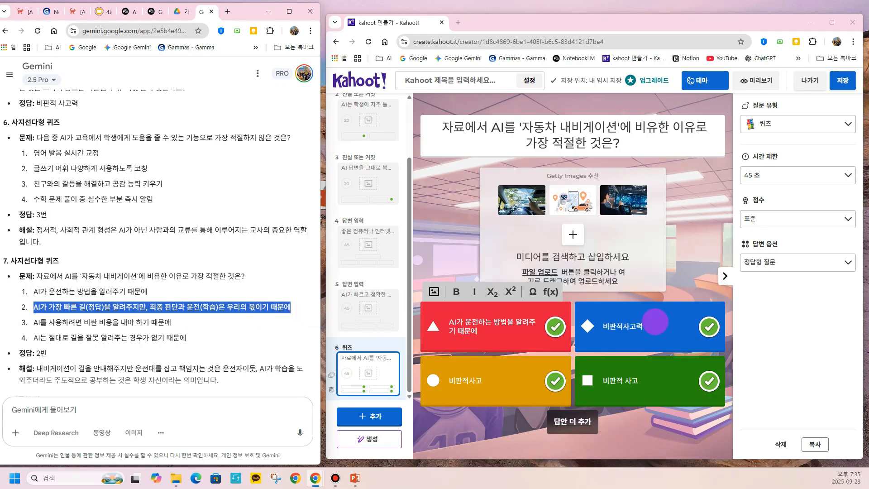
drag(598, 327, 645, 327)
key(ctrl+v)
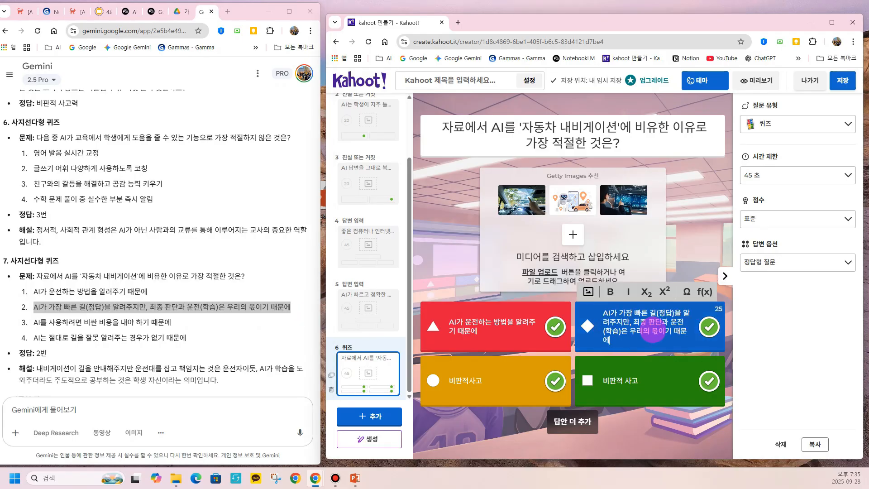
- Replace the sixth question's third and fourth answers with options 3 and 4 of Gemini's seventh question
drag(32, 322, 193, 324)
key(ctrl+c)
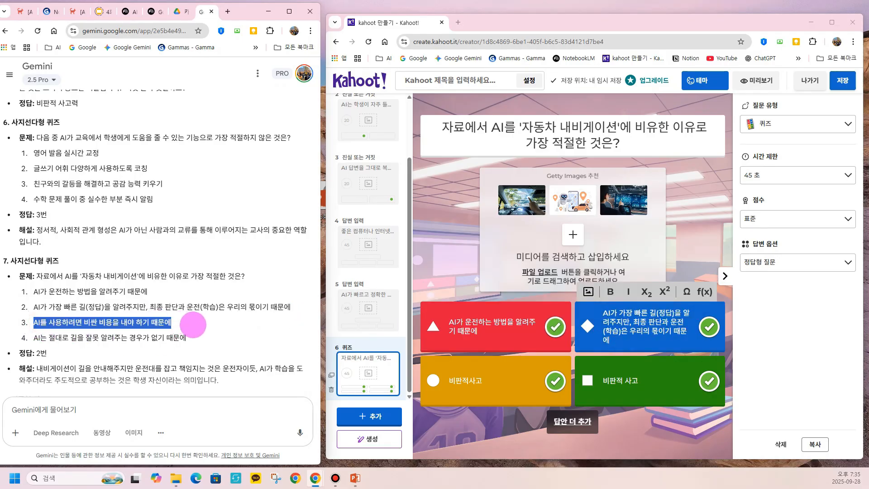
drag(438, 381, 509, 383)
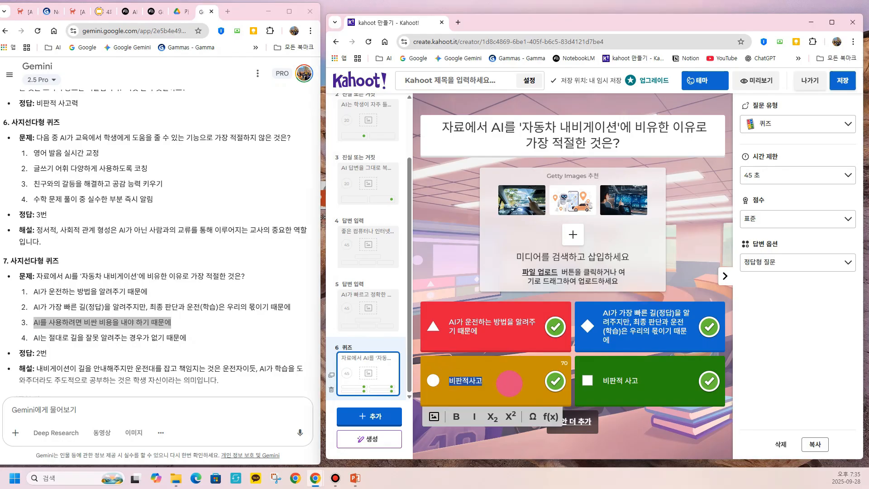
key(ctrl+v)
drag(33, 337, 249, 345)
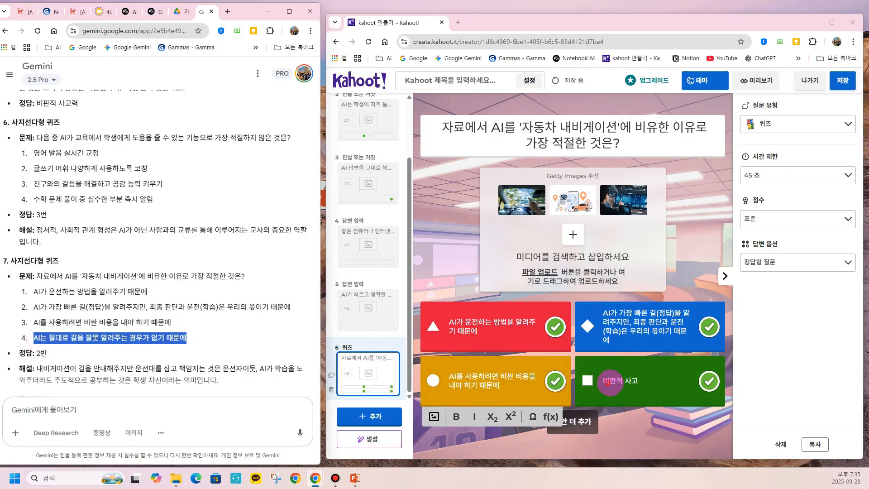
drag(609, 382, 653, 385)
drag(600, 379, 648, 386)
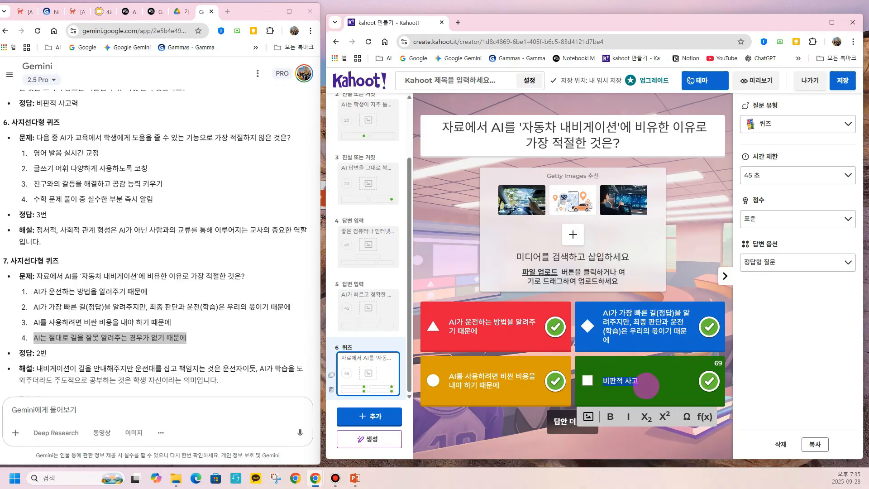
text(AI는 절대로 길을 잘못 알려주는 경우가 없기 때문에)
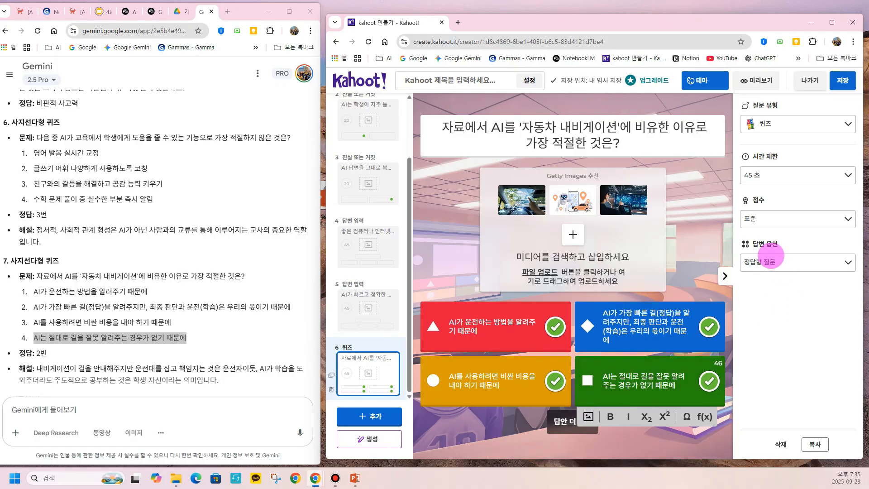
- Mark only the second answer of the sixth question as correct
click(777, 263)
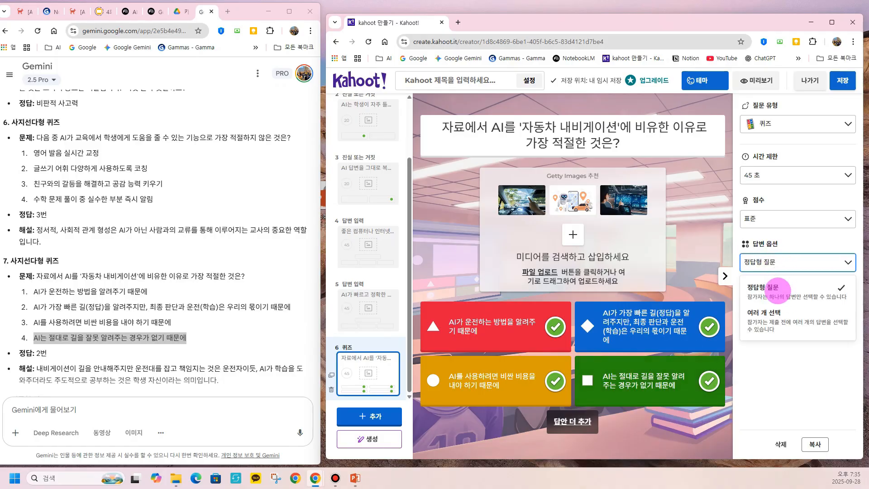
click(555, 326)
click(551, 379)
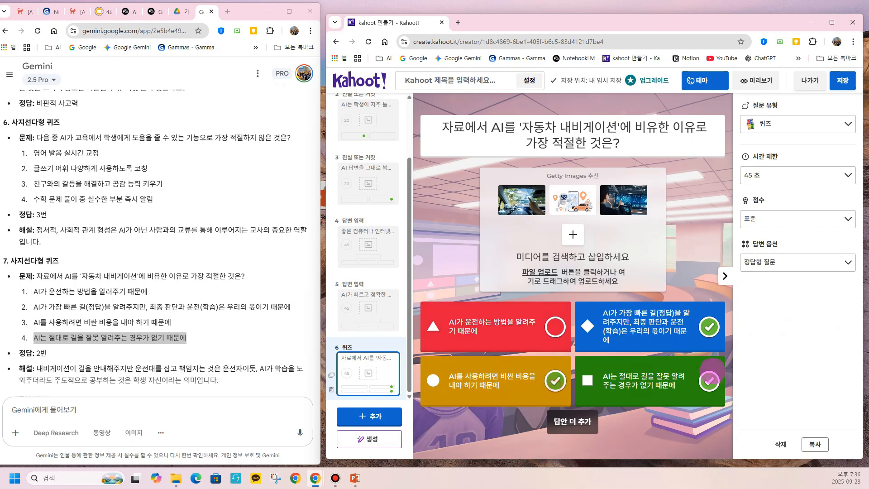
click(708, 380)
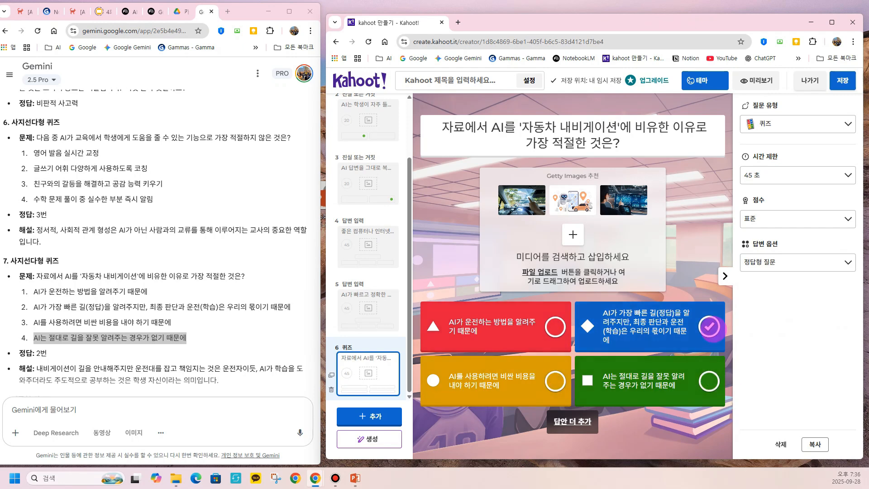
click(708, 326)
- Duplicate the sixth question and replace the copy's title with Gemini's eighth question, about arranging words to describe what AI becomes for teachers
scroll(156, 334, down, 2)
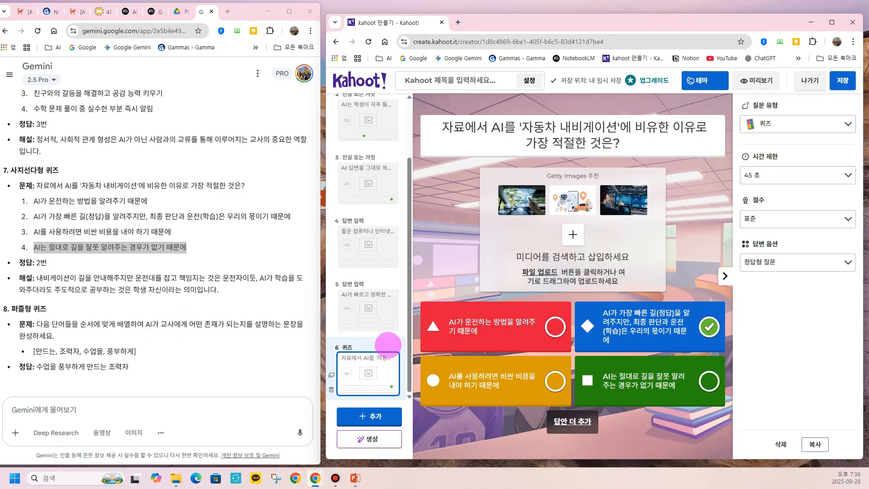
scroll(213, 290, up, 2)
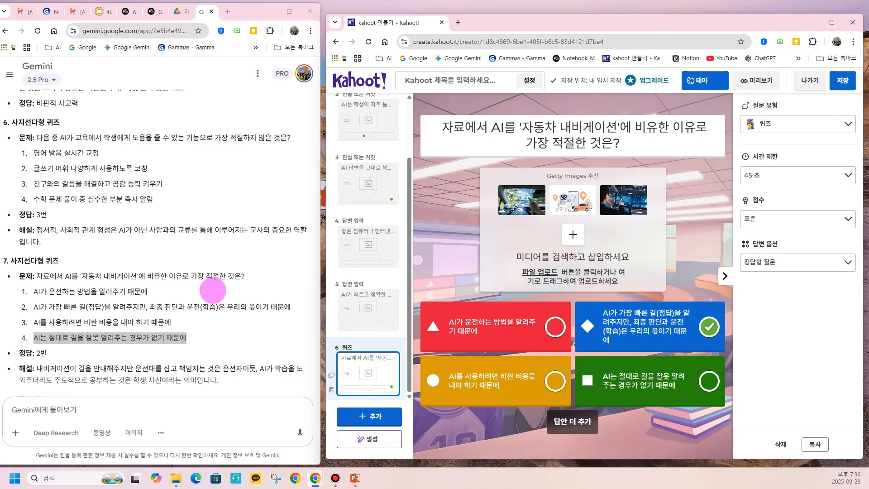
scroll(213, 290, down, 2)
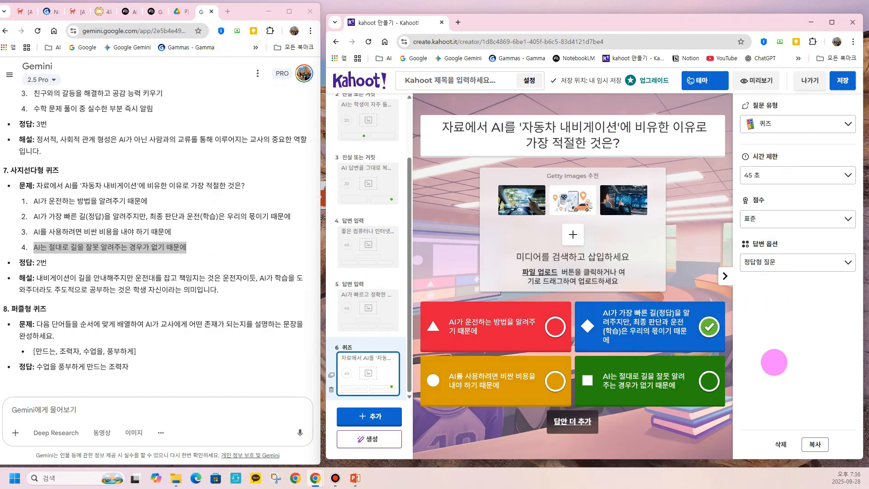
click(815, 445)
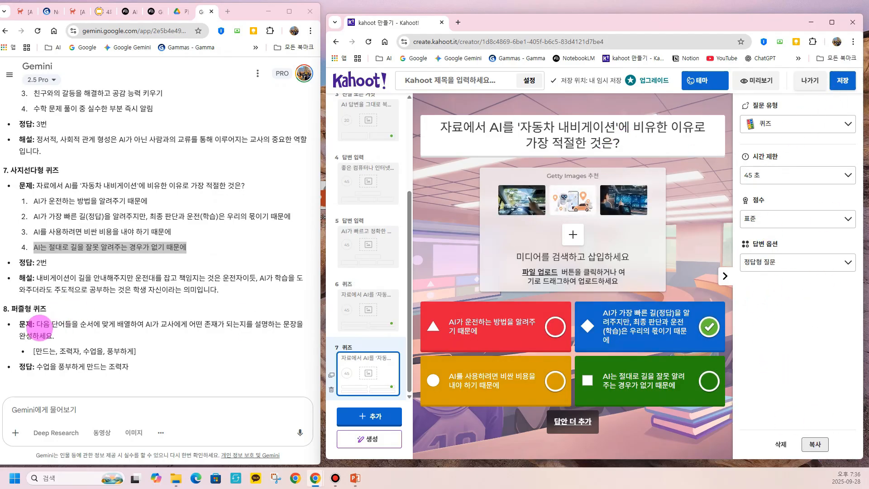
drag(35, 324, 79, 336)
key(ctrl+c)
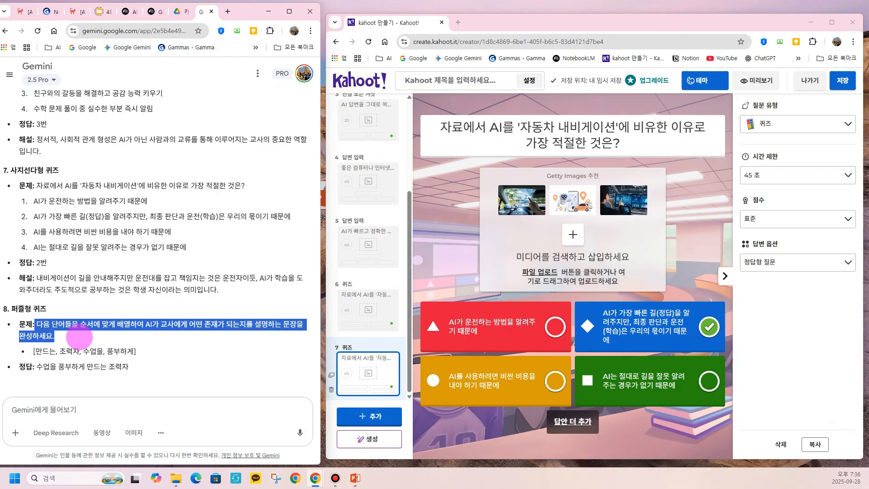
drag(439, 127, 637, 151)
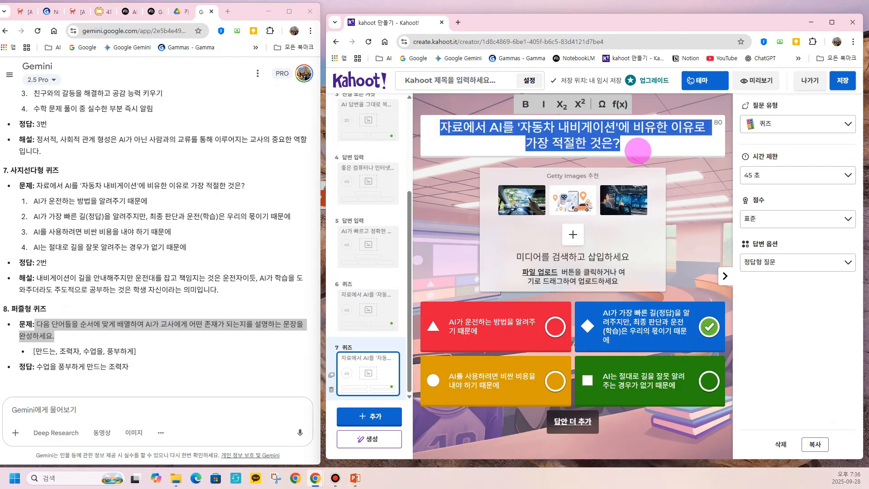
key(ctrl+v)
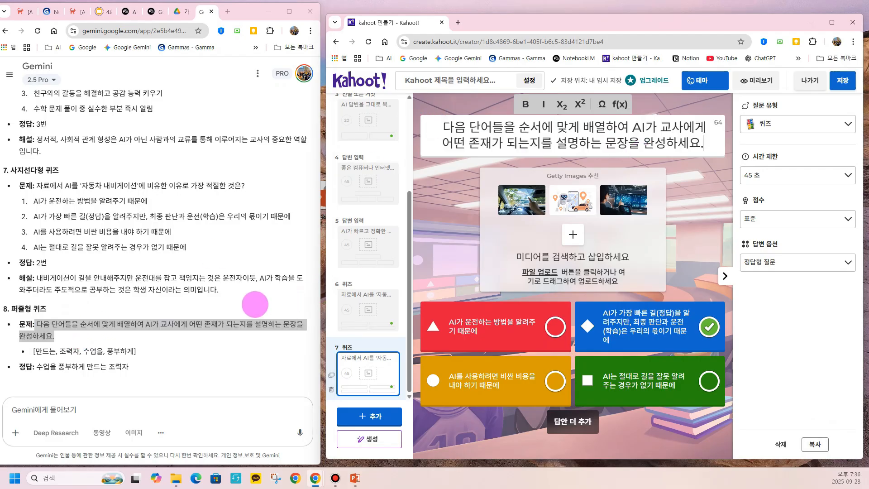
- Change the seventh question's type to 퍼즐
click(784, 124)
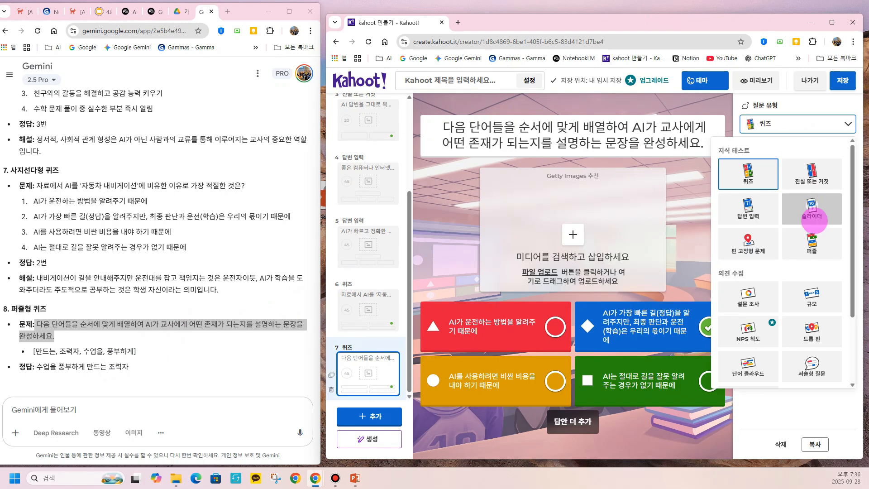
click(815, 245)
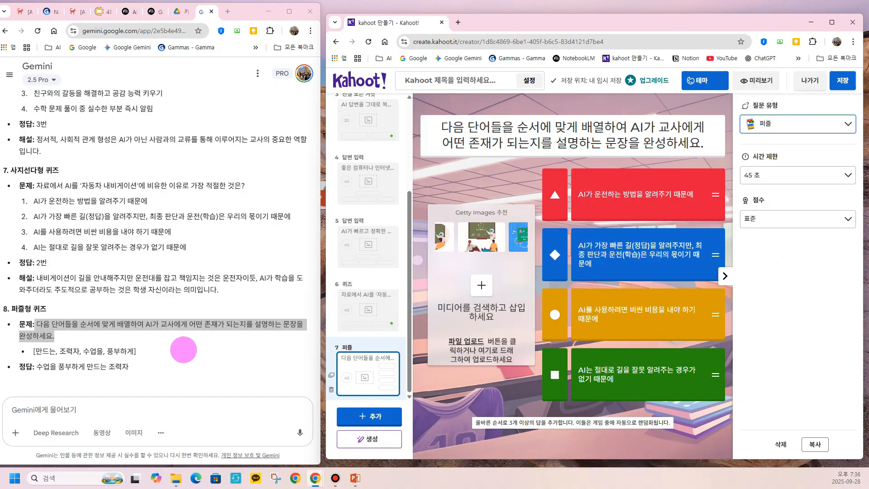
click(181, 349)
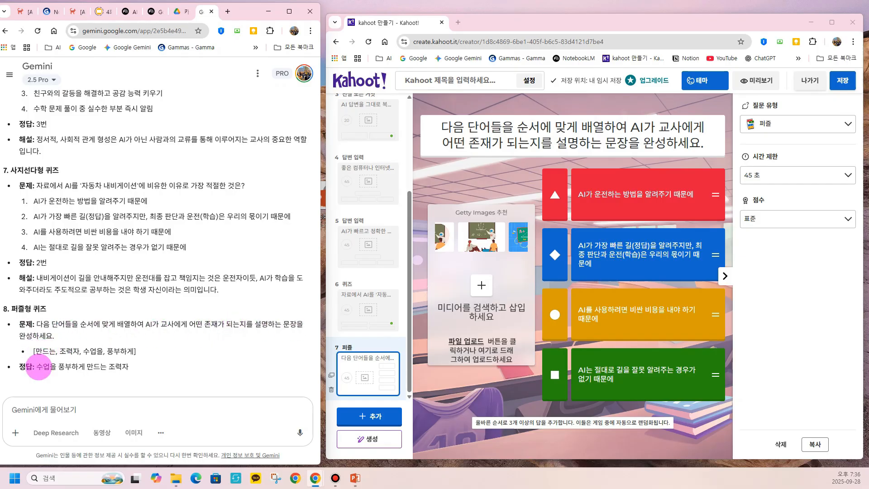
- Replace the puzzle question's first two answers with 수업을 and 풍부하게 from Gemini's eighth answer
drag(38, 367, 53, 369)
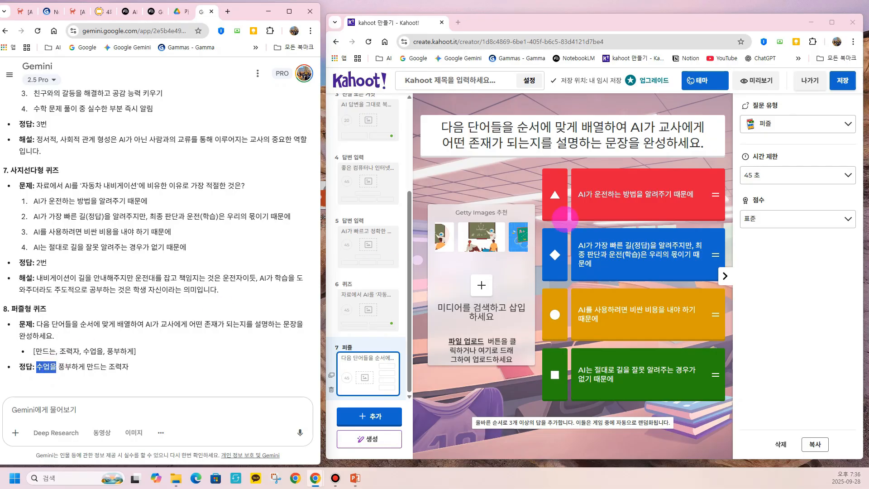
drag(578, 196, 698, 198)
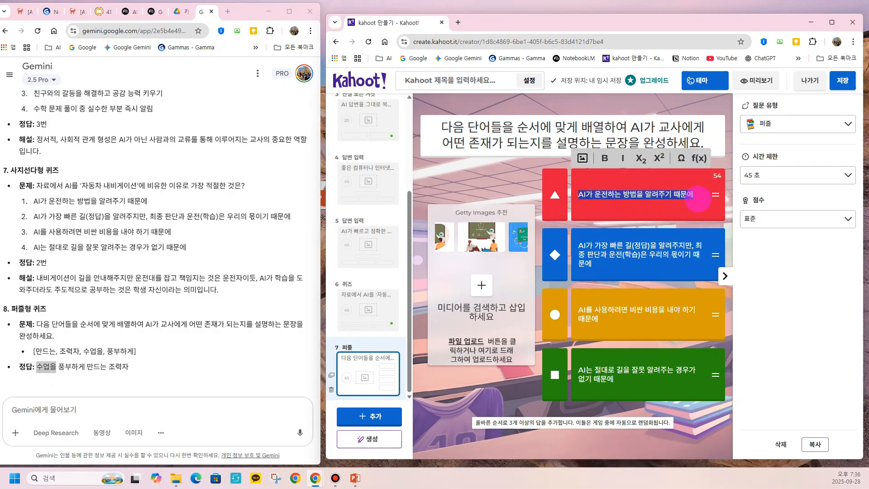
text(수업을)
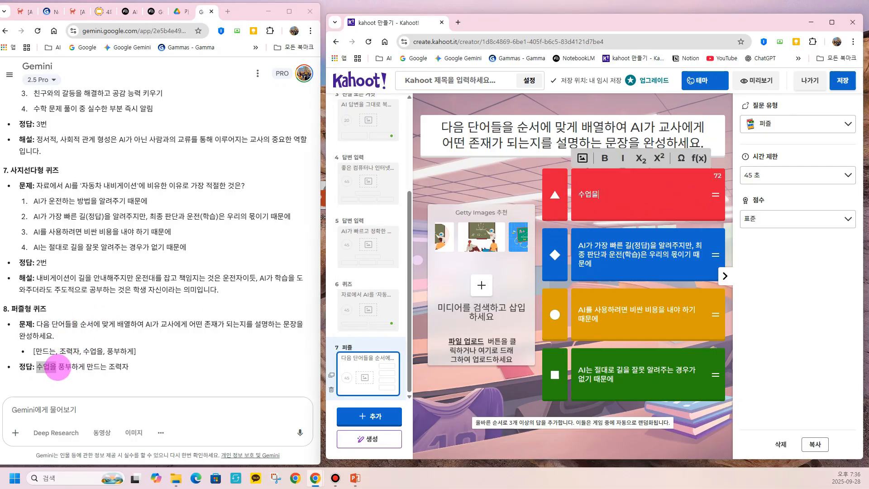
drag(58, 368, 82, 370)
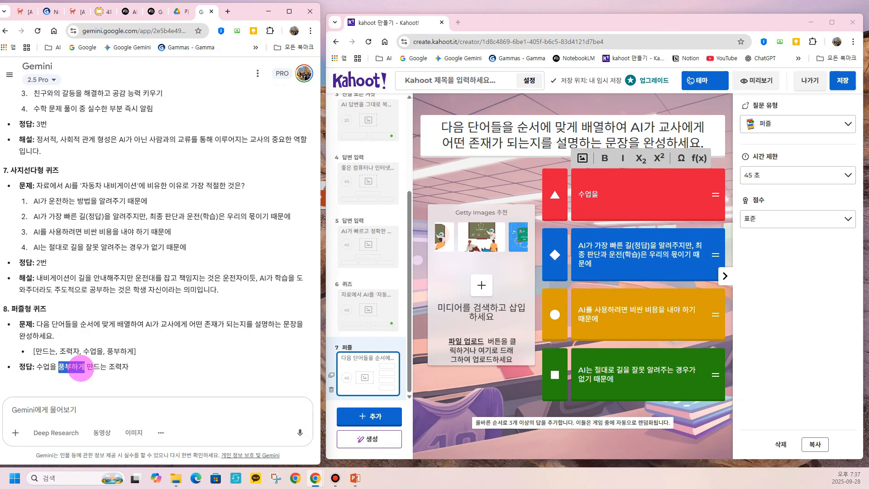
drag(581, 246, 605, 265)
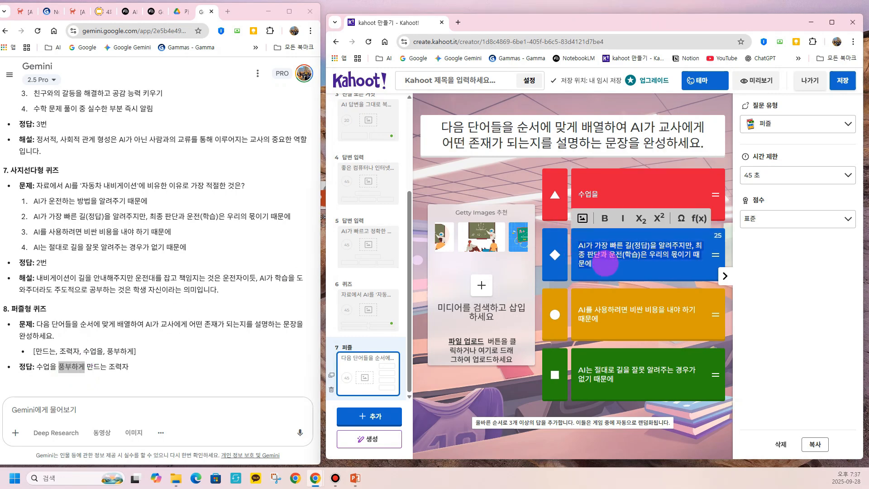
text(풍부하게)
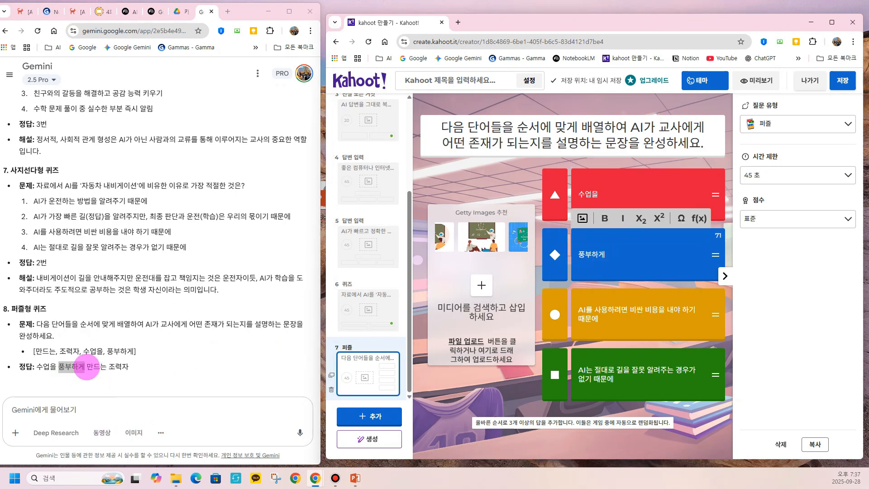
- Replace the puzzle question's third and fourth answers with 만드는 and 조력자 from Gemini's eighth answer
drag(86, 366, 105, 366)
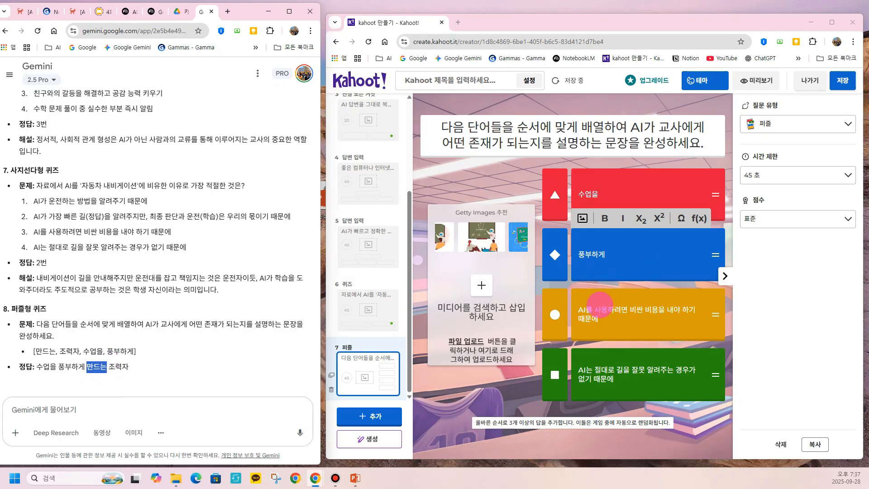
drag(577, 309, 619, 323)
text(만드는)
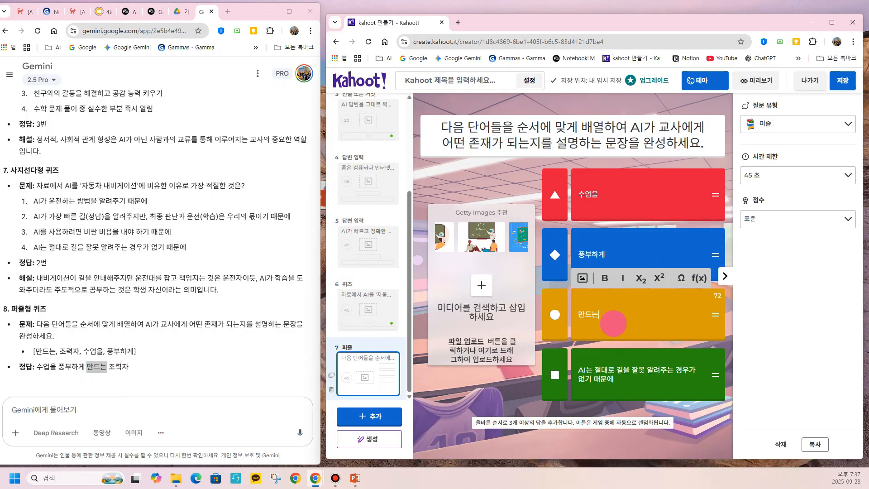
click(107, 366)
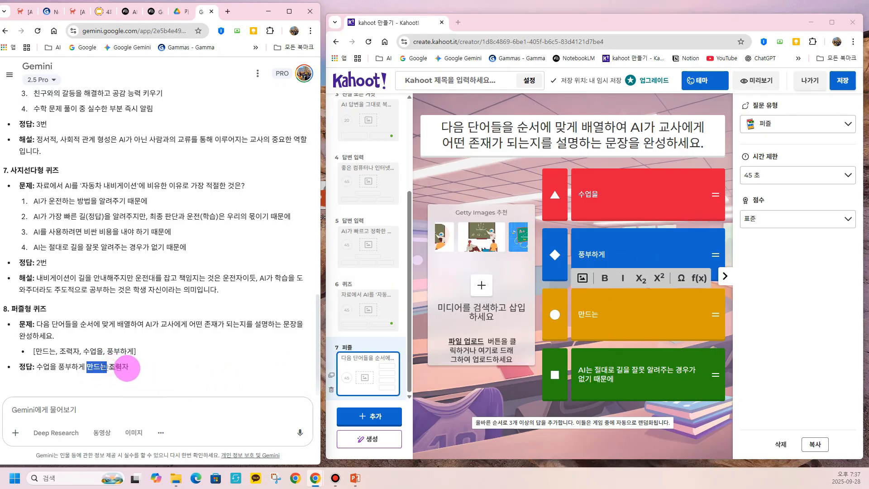
drag(119, 368, 127, 369)
key(ctrl+c)
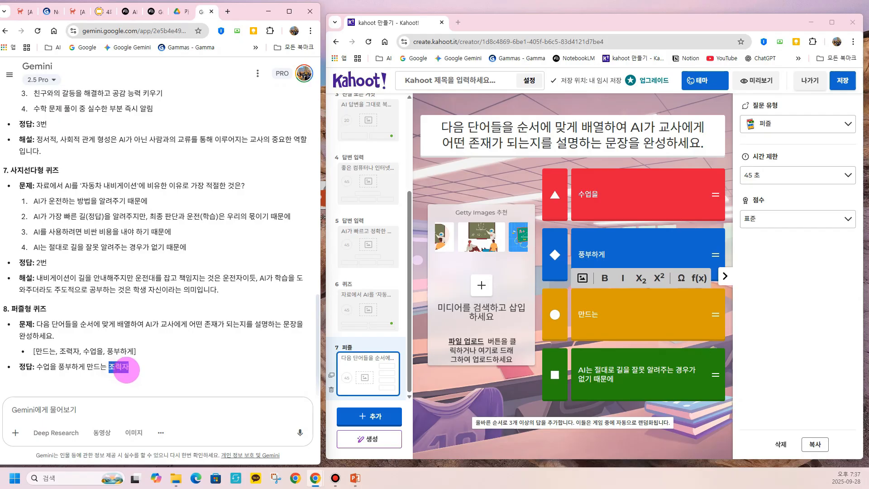
drag(578, 370, 638, 385)
key(ctrl+v)
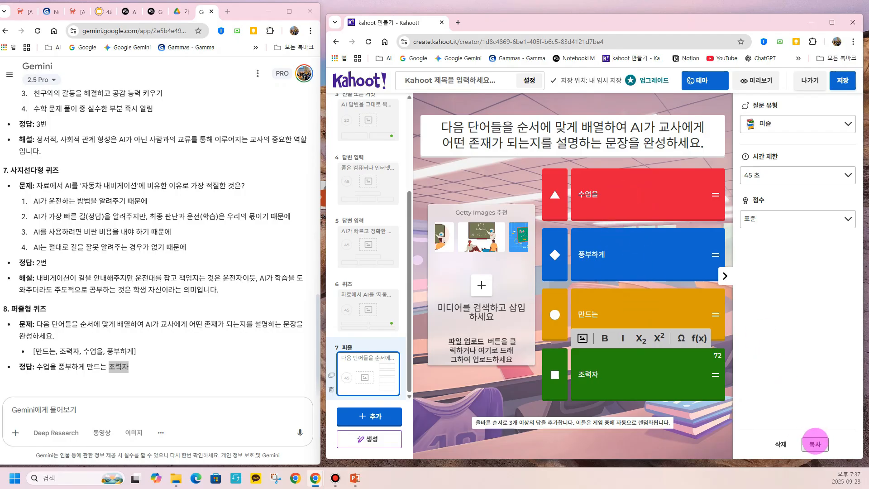
click(815, 443)
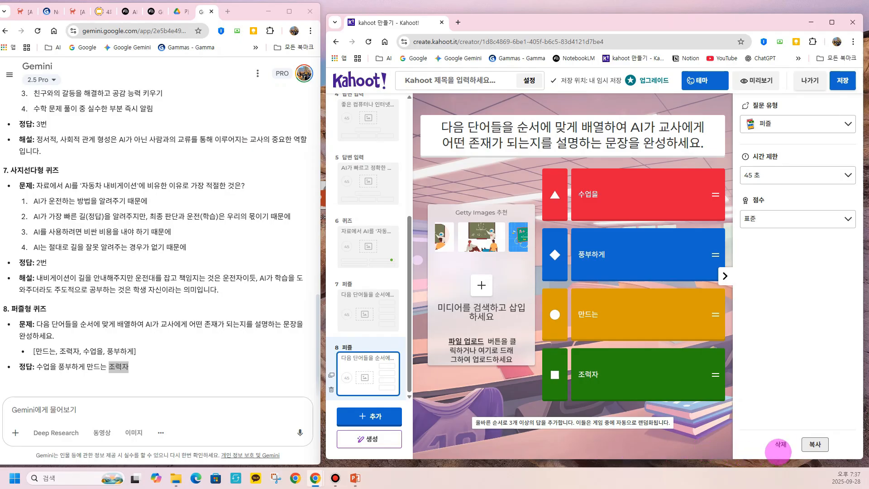
click(779, 446)
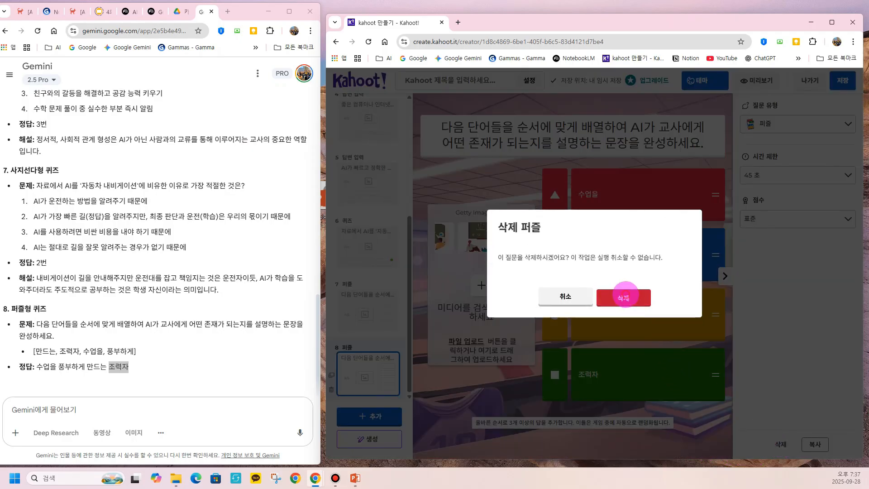
click(625, 296)
- Save the kahoot with AI와 교육 수업 퀴즈 as both its title and its description
scroll(376, 353, up, 5)
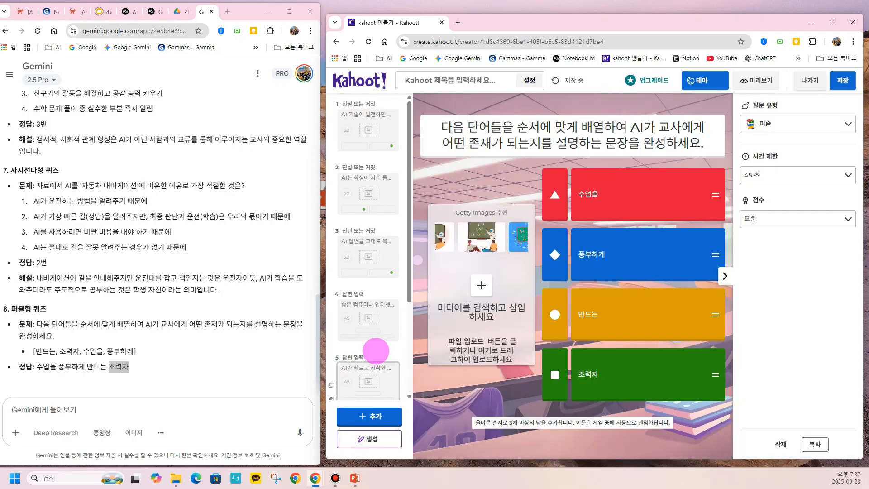
scroll(376, 351, down, 3)
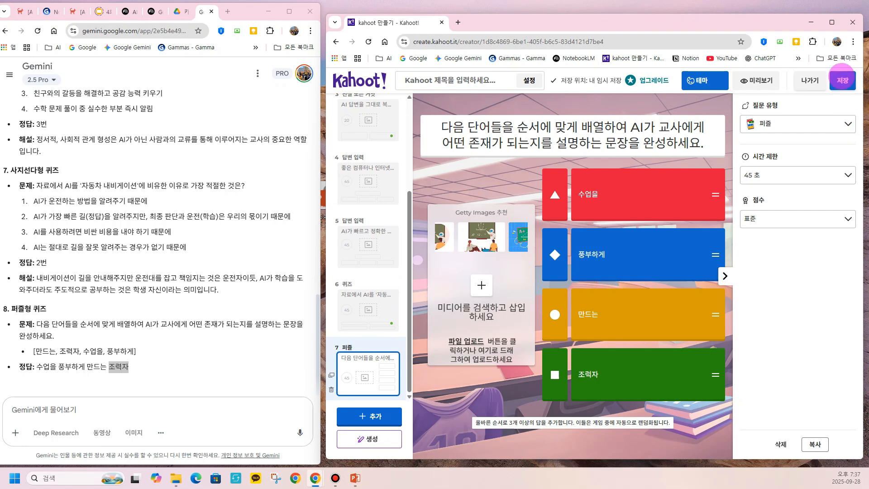
click(842, 80)
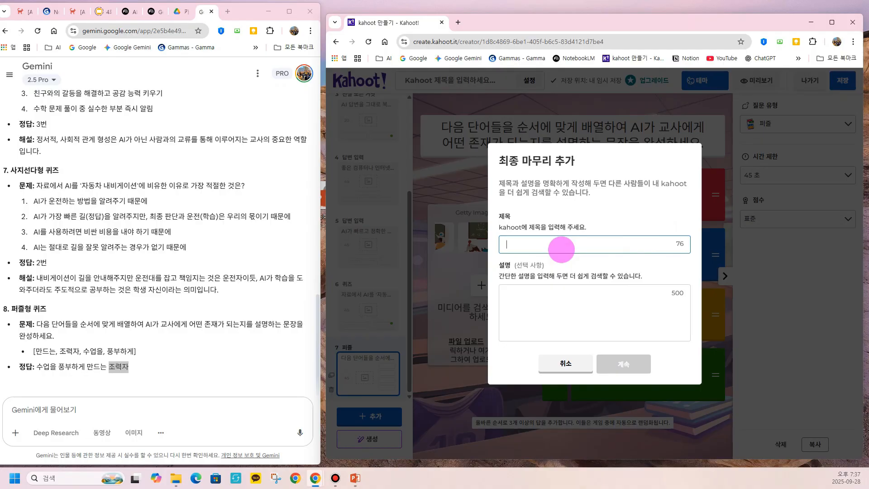
text(AI와 교육 수업 퀴즈)
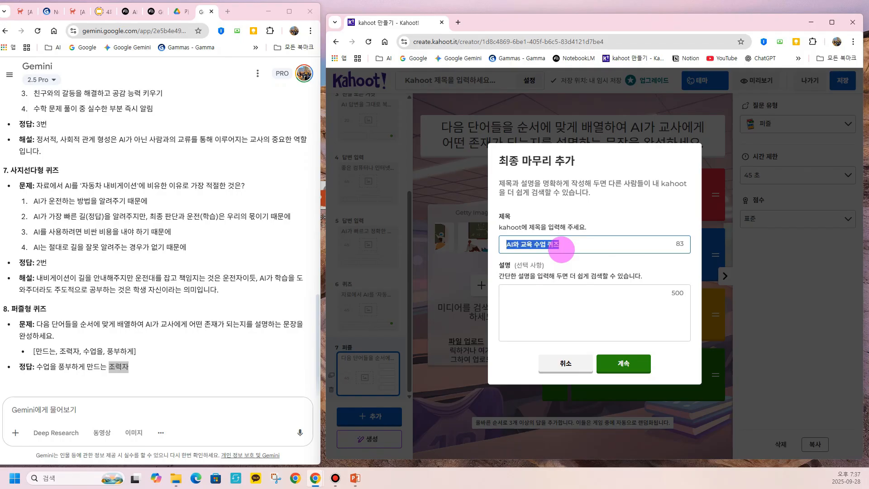
click(581, 303)
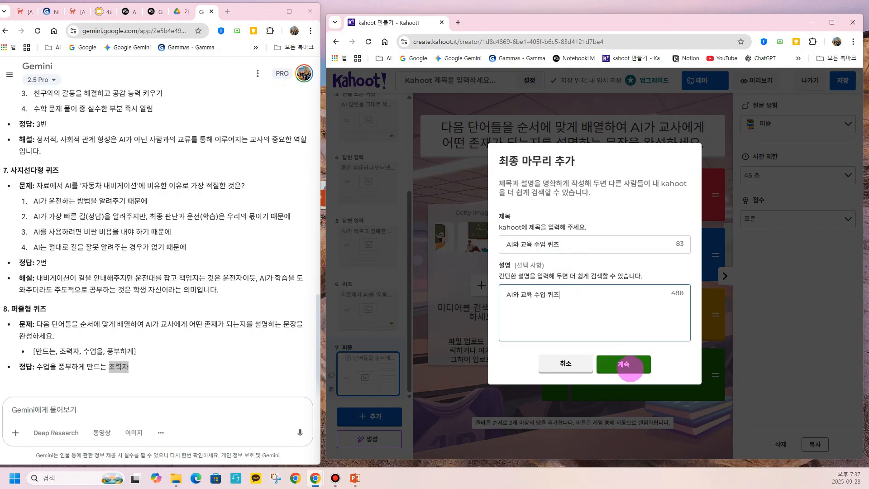
click(627, 364)
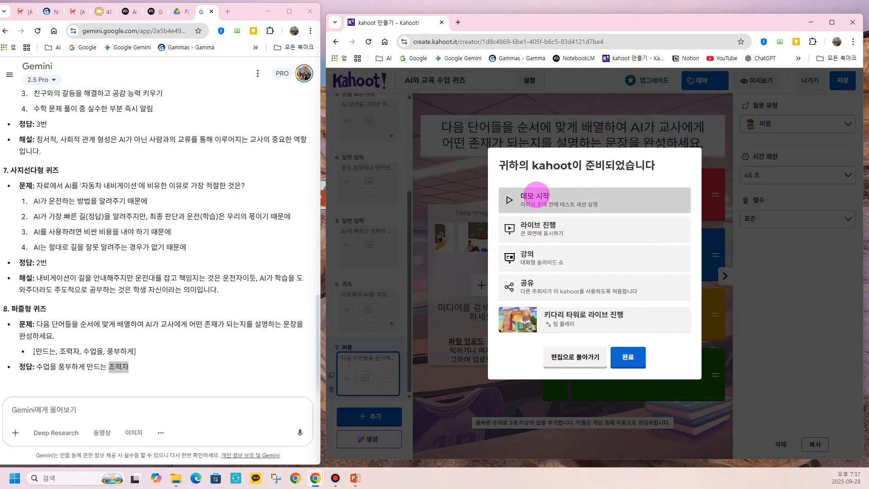
- Launch the kahoot's demo session and join it on the simulated phone with the game PIN and the player's nickname
click(533, 199)
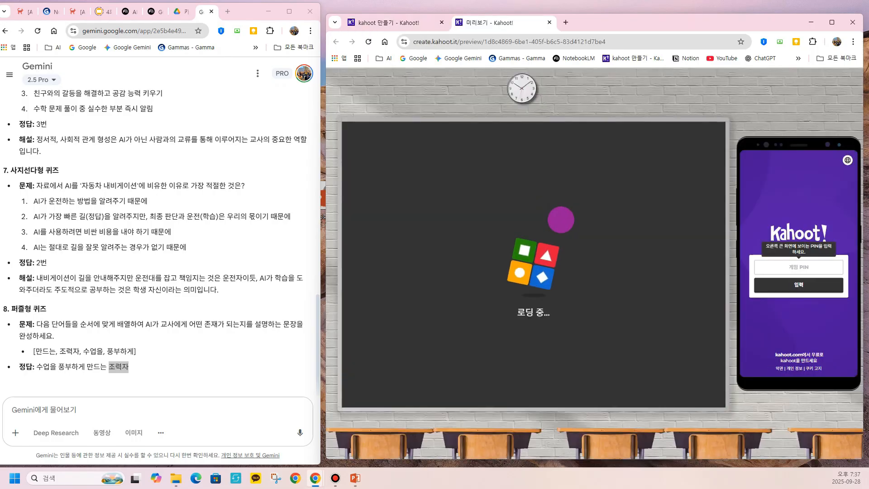
click(678, 281)
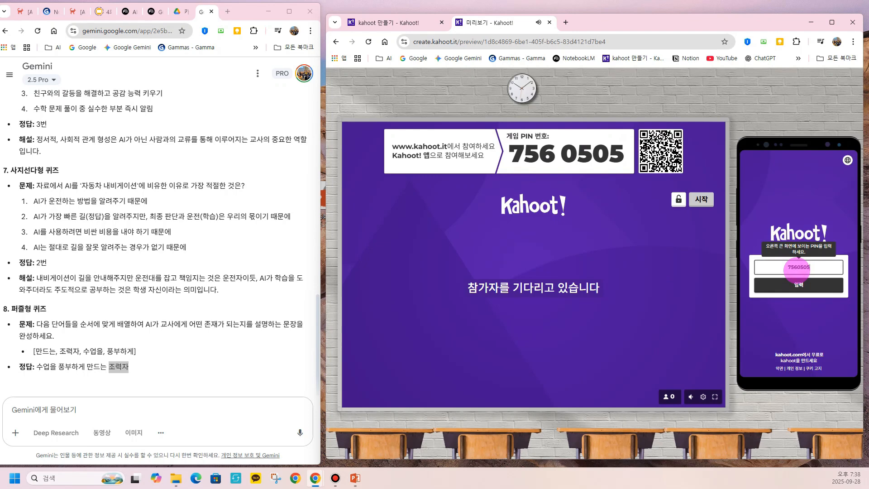
click(832, 22)
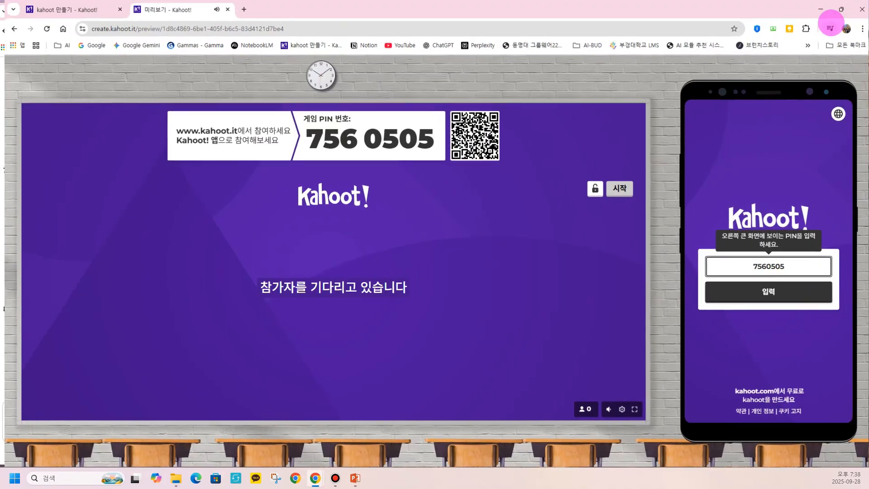
click(765, 292)
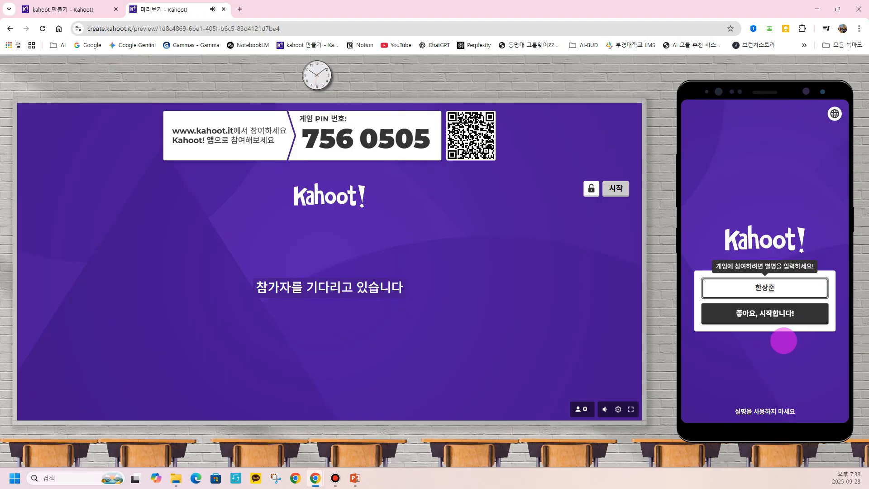
click(767, 313)
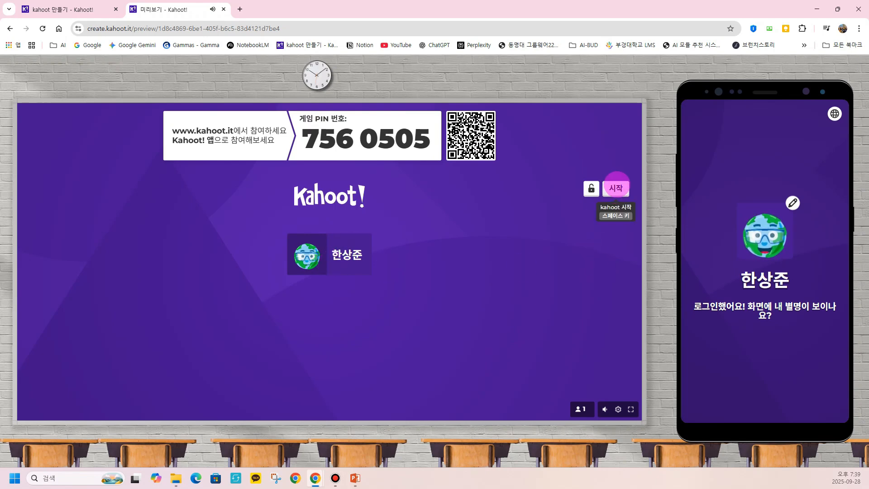
- Start the demo game, answer the first question with 거짓 on the simulated phone, and continue to the second question
click(615, 187)
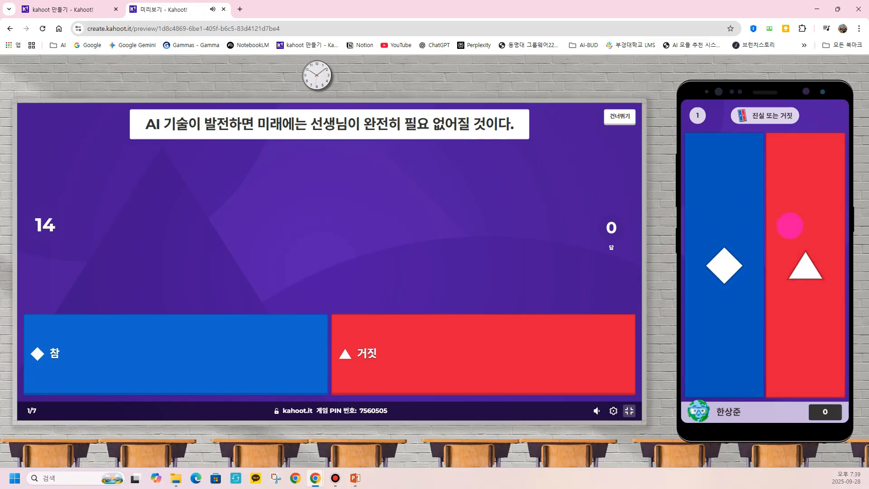
click(802, 267)
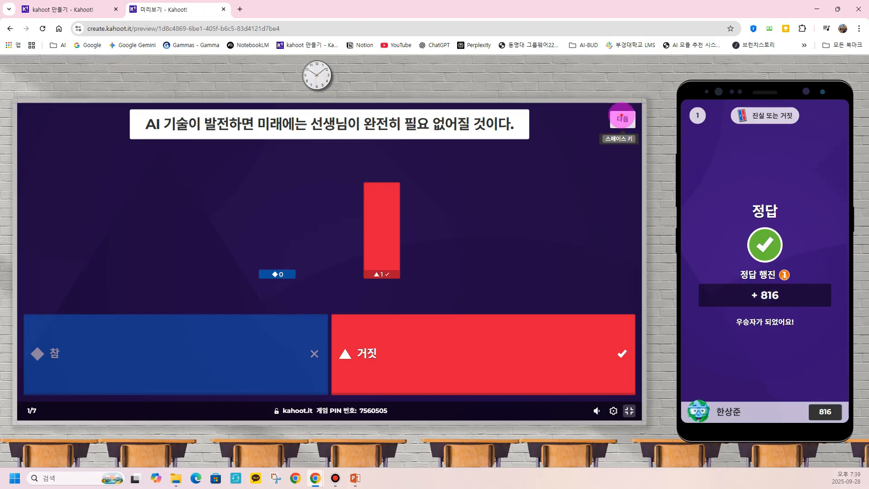
click(620, 119)
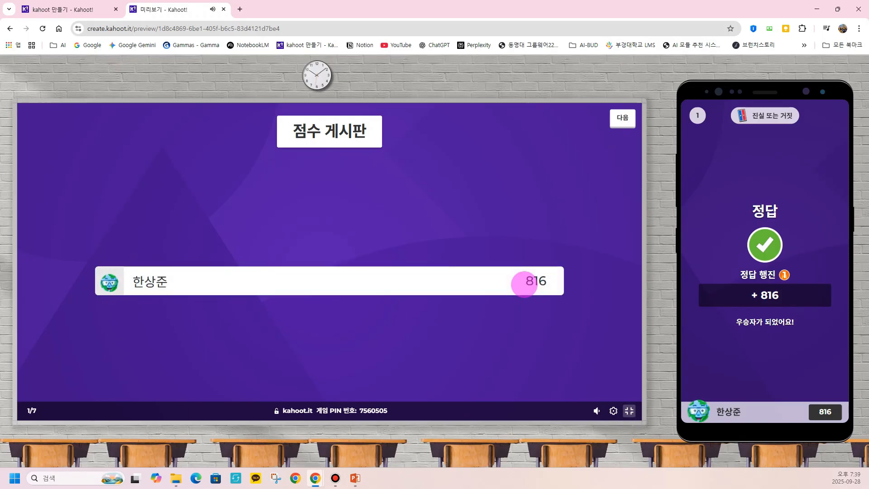
click(622, 118)
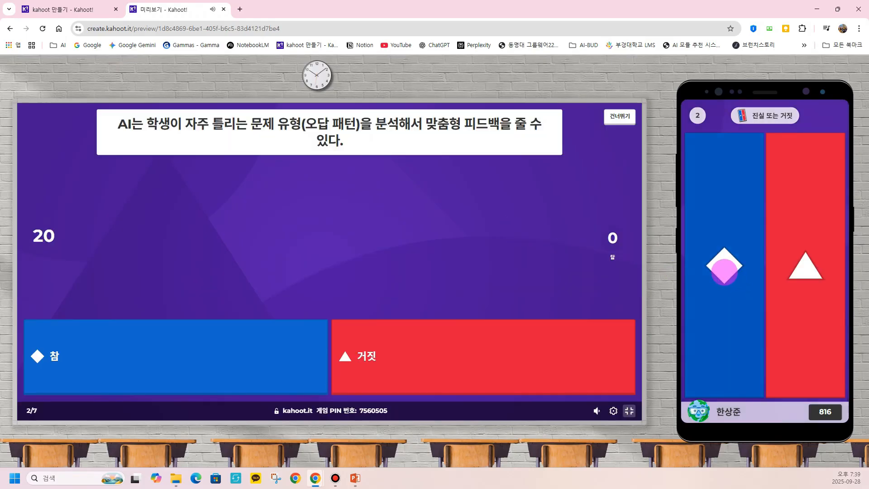
- Answer the second demo question with 거짓 and the third with 참, continuing to the fourth question
click(806, 267)
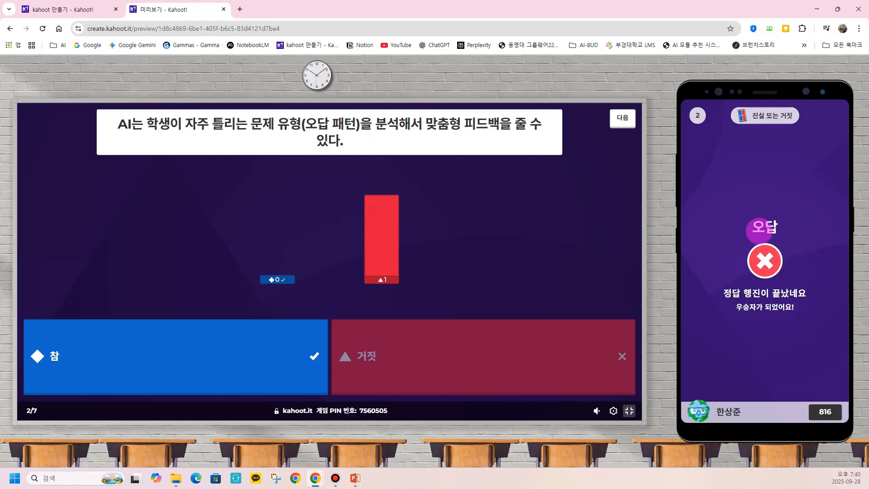
click(623, 118)
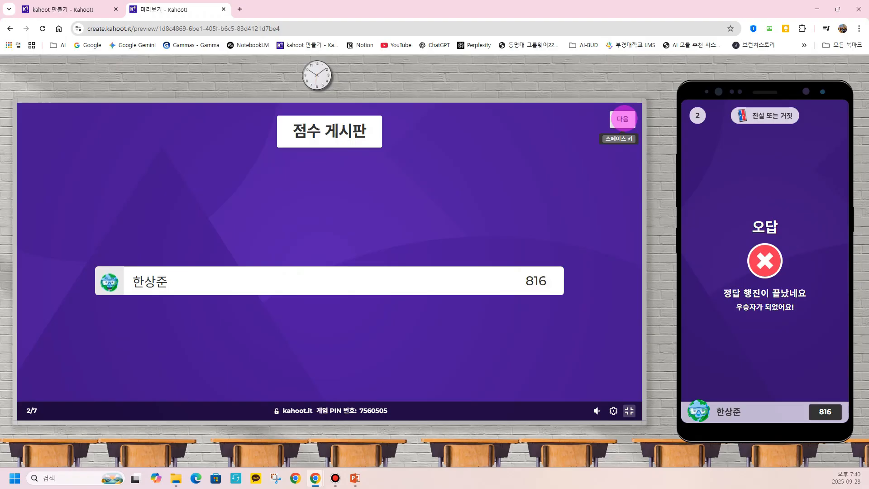
click(623, 119)
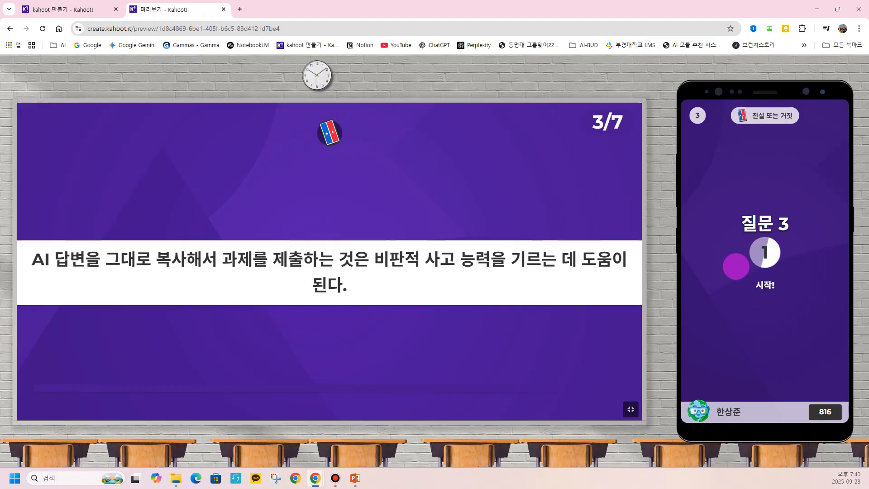
click(736, 267)
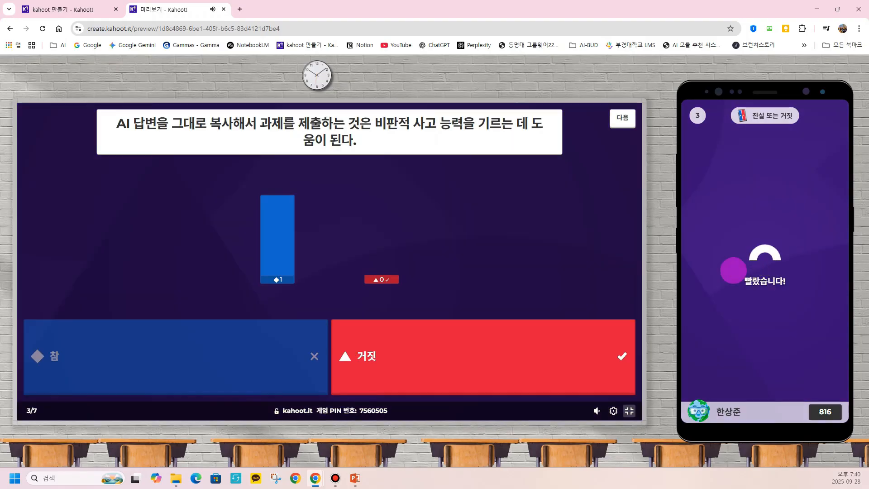
click(623, 119)
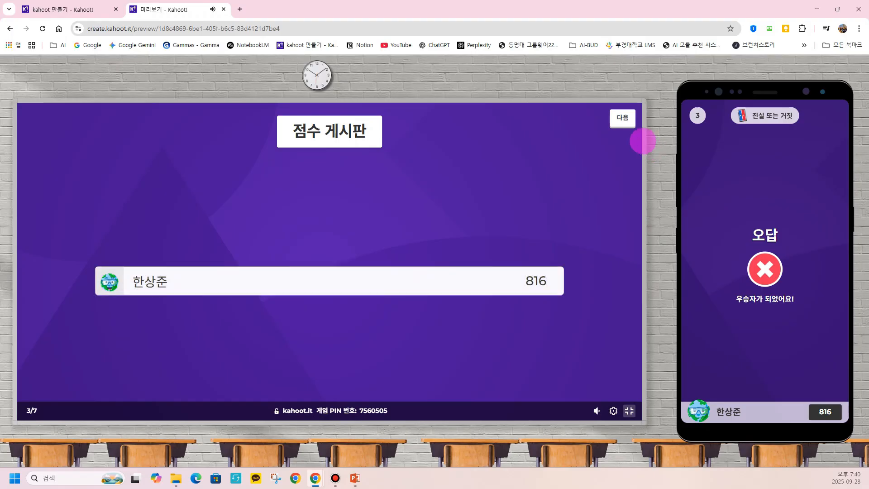
click(622, 119)
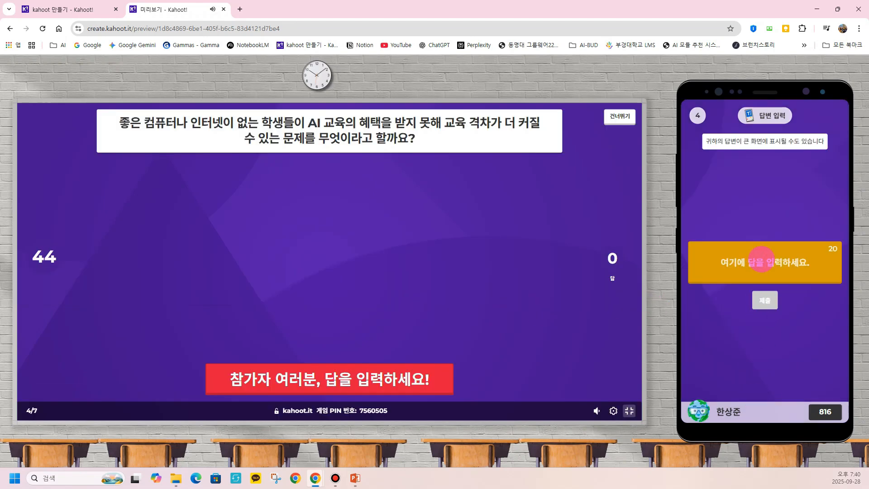
- Answer the fourth demo question with 교육불평등 on the simulated phone and continue to the fifth question
text(교유)
text(불)
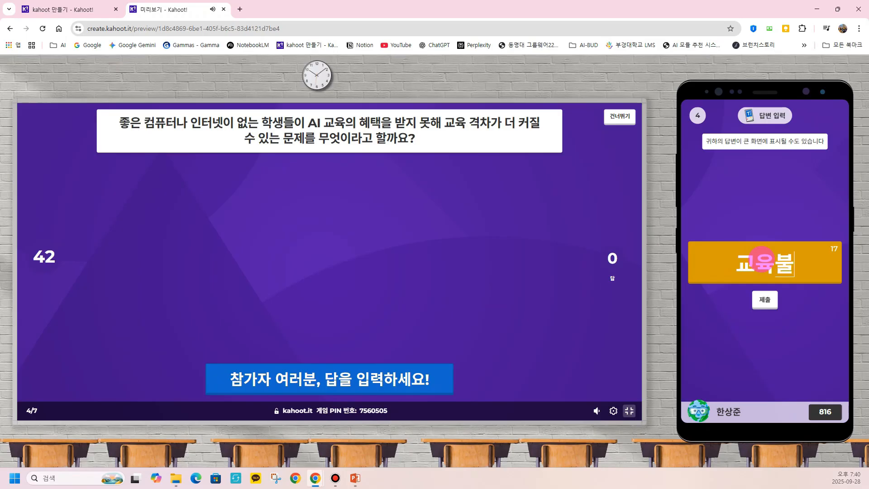
text(평등)
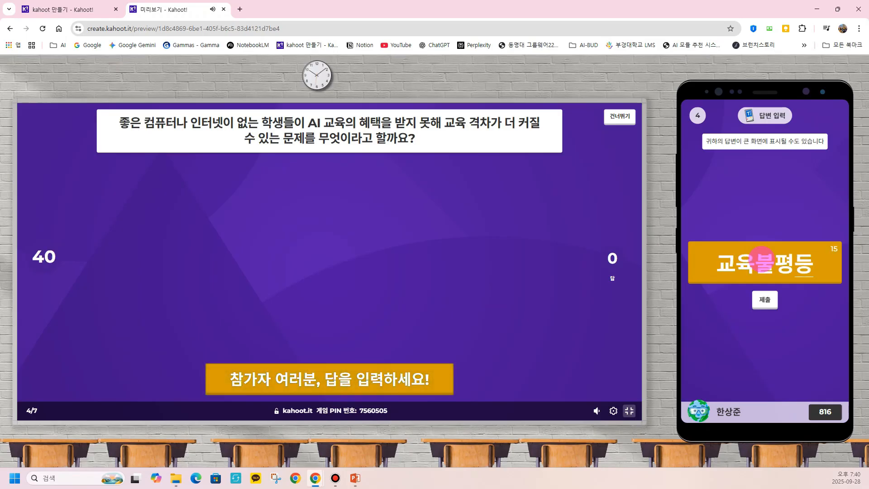
click(764, 299)
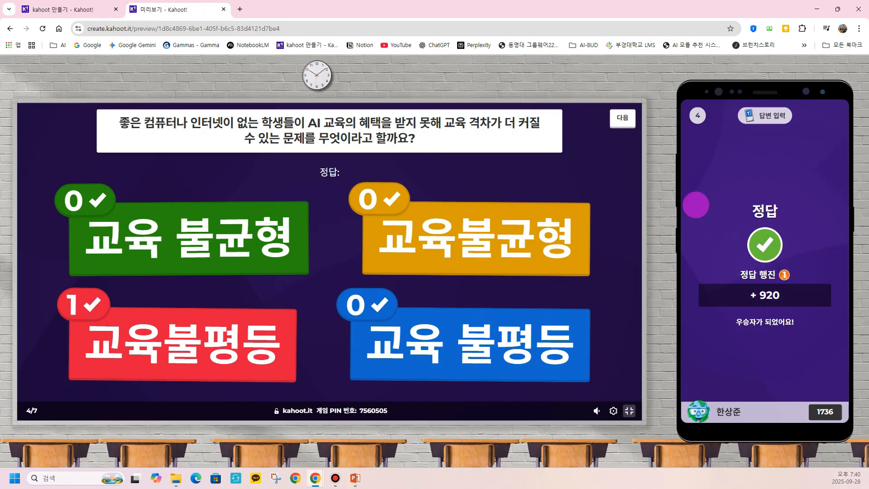
click(622, 119)
click(622, 118)
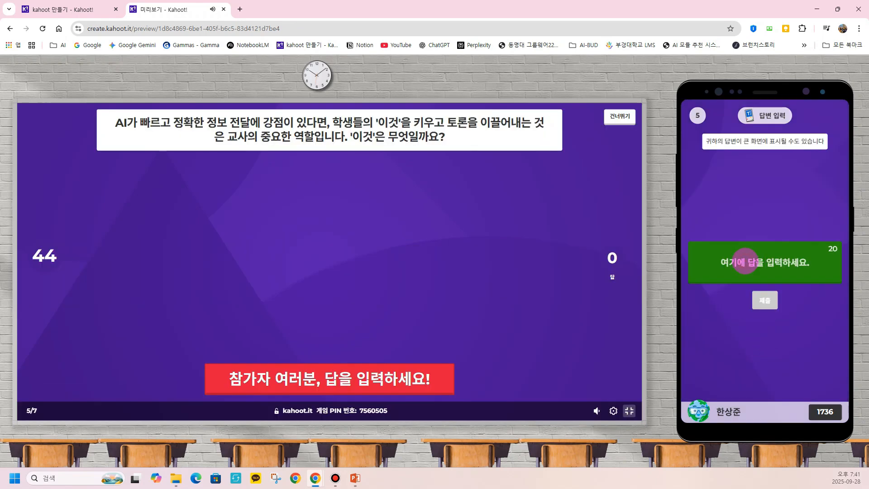
text(교)
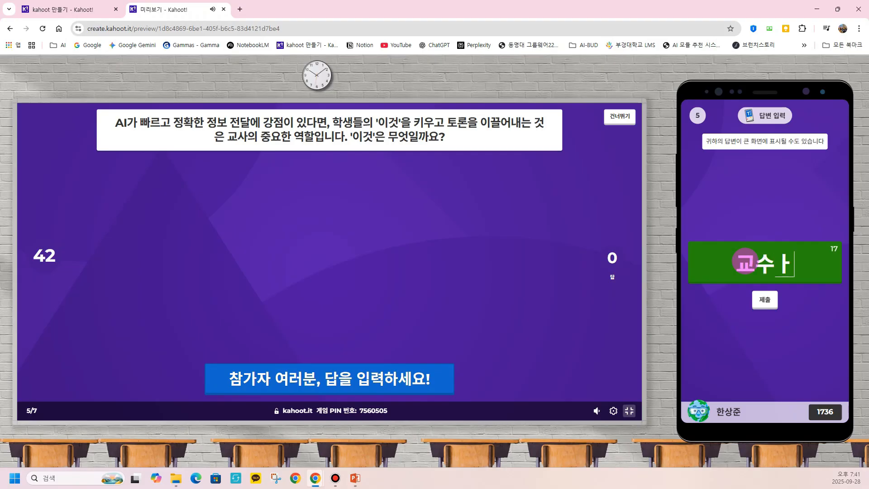
text(수ㅏ)
key(BackSpace)
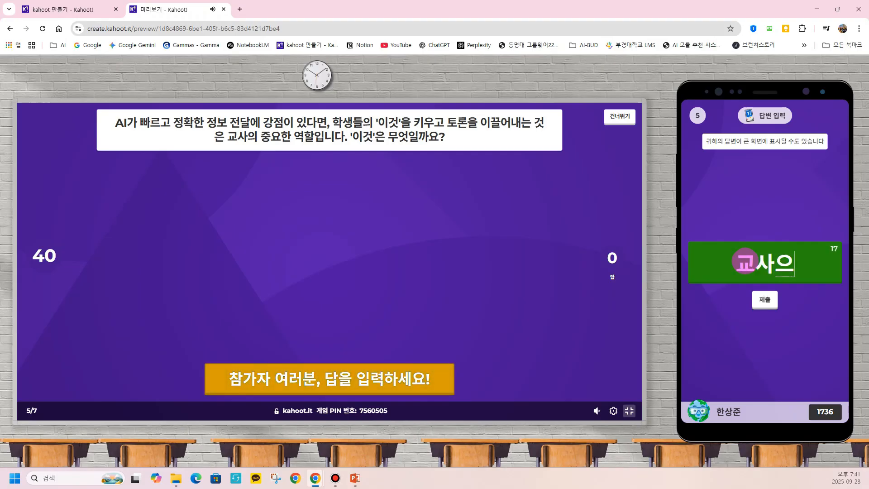
text(ㅣ)
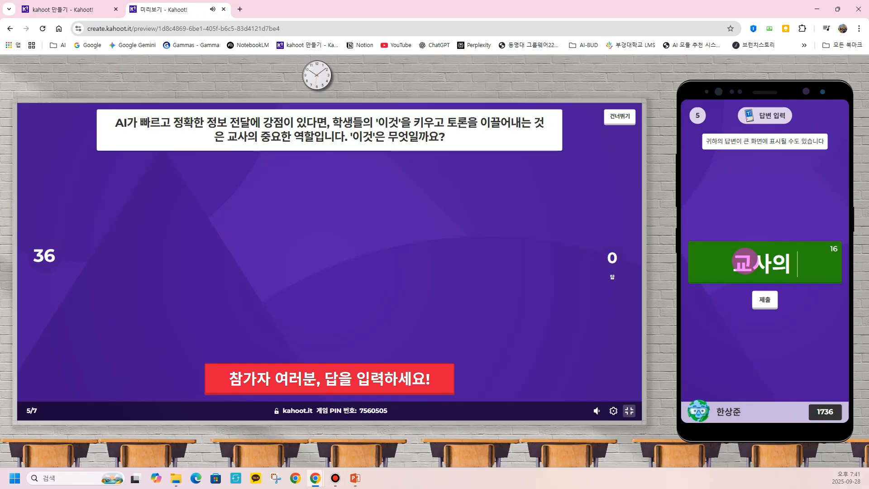
key(BackSpace)
key(BackSpace)
key(BackSpace)
key(BackSpace)
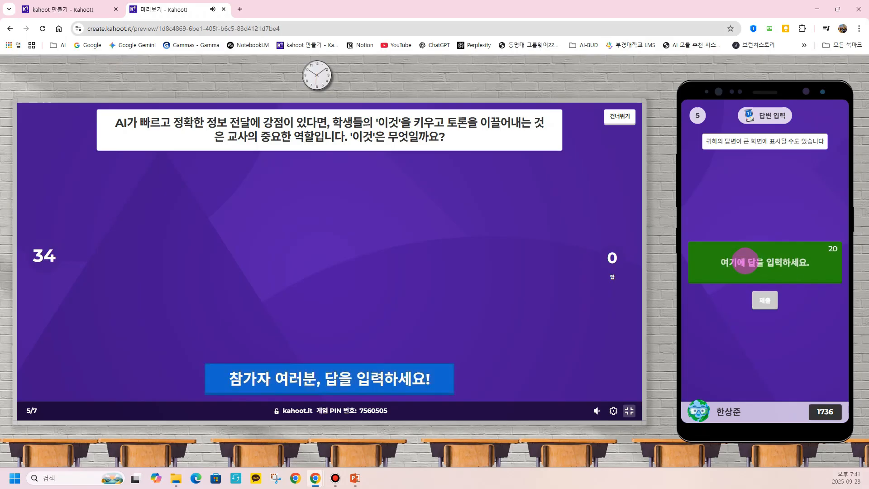
- Submit 비판적 사고 as the answer to the fifth demo question and continue to the sixth question
text(비판저ㄱ 사고)
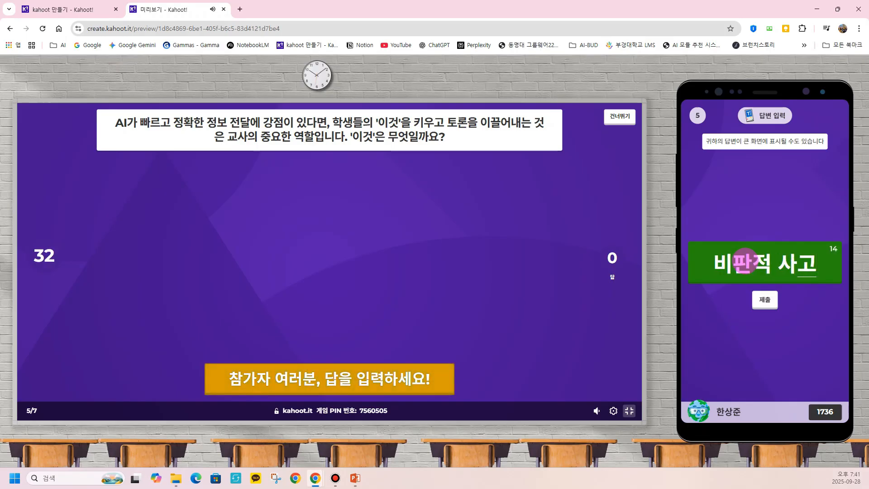
click(765, 299)
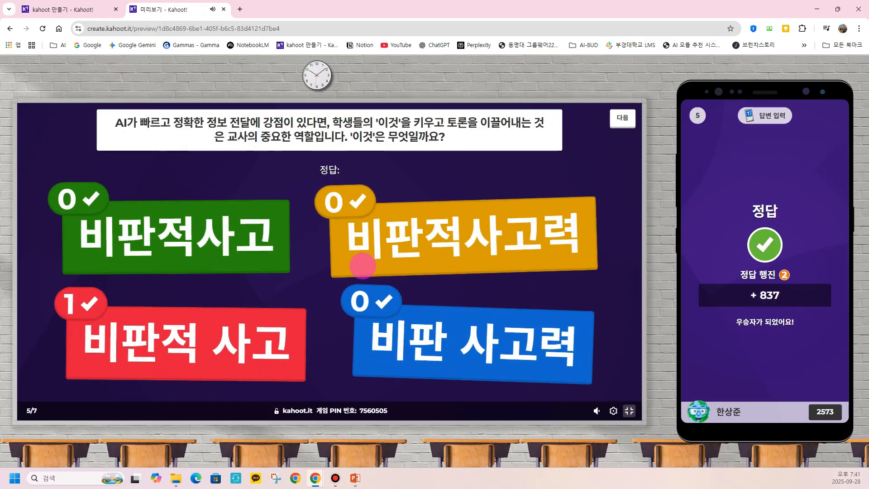
click(623, 119)
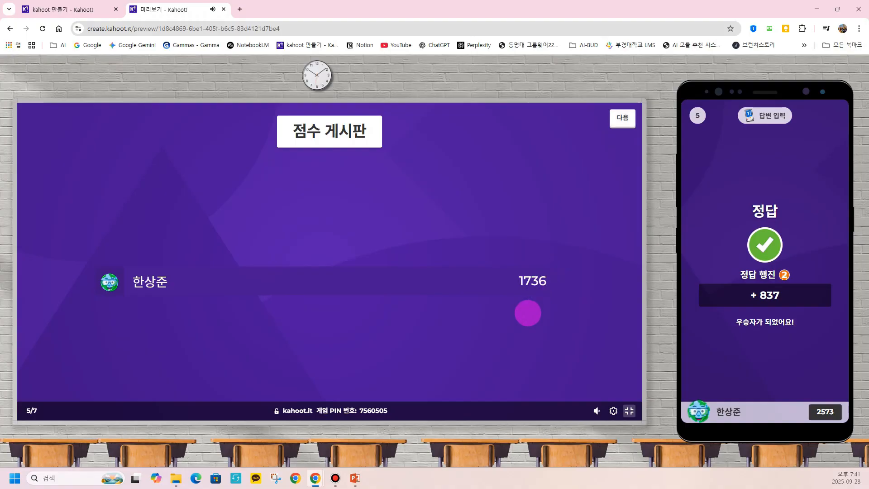
click(622, 118)
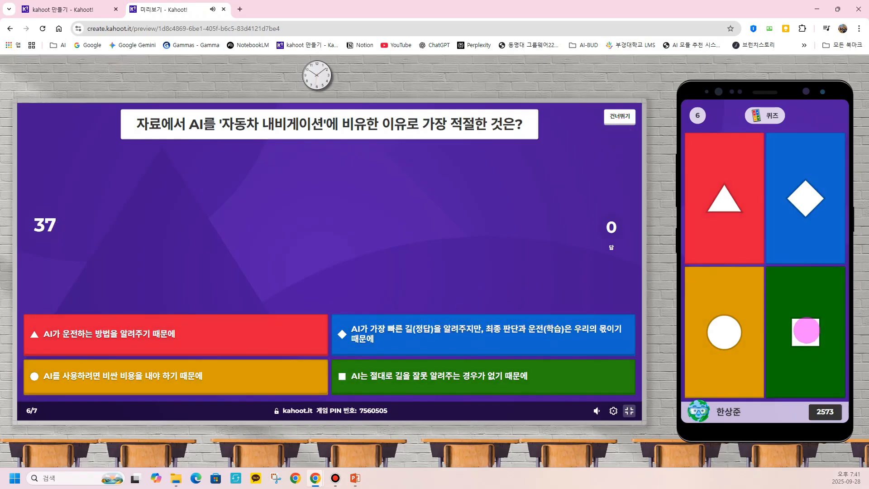
- Answer the sixth demo question with AI는 절대로 길을 잘못 알려주는 경우가 없기 때문에 and continue to the seventh question
click(806, 331)
click(623, 119)
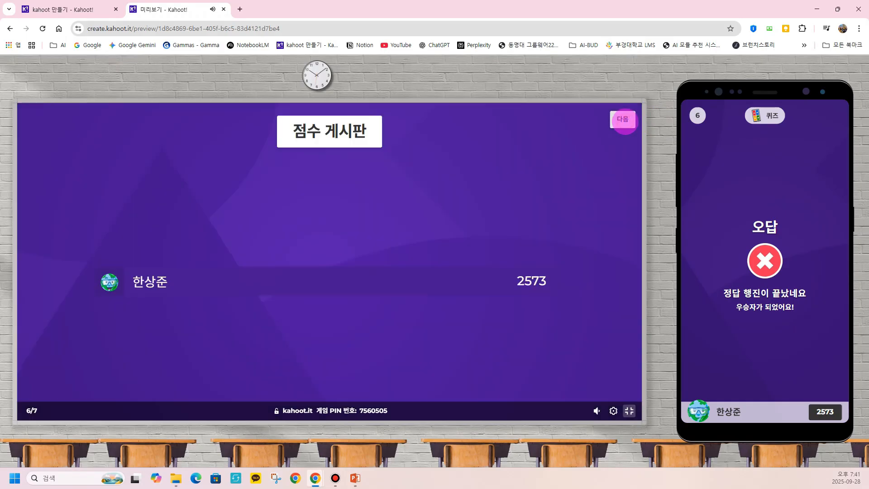
click(623, 119)
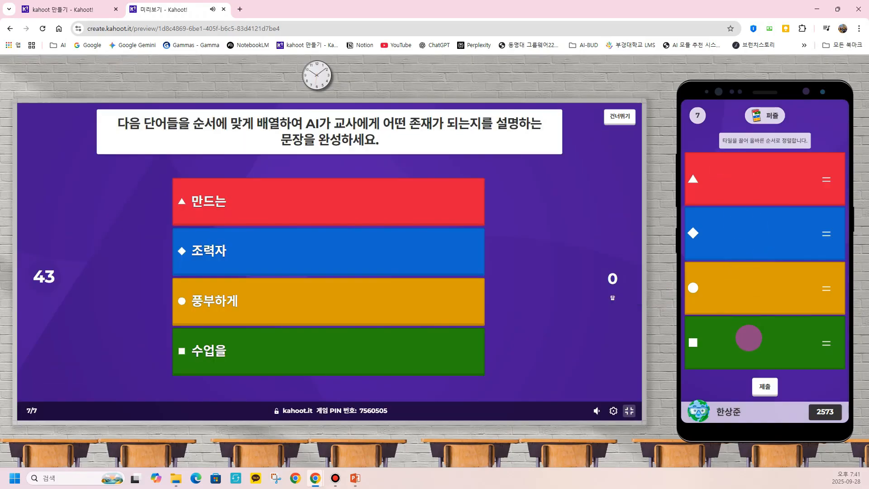
- Order the final puzzle's tiles as 수업을, 풍부하게, 만드는, 조력자, submit the answer, and continue to the final results
drag(748, 342, 741, 179)
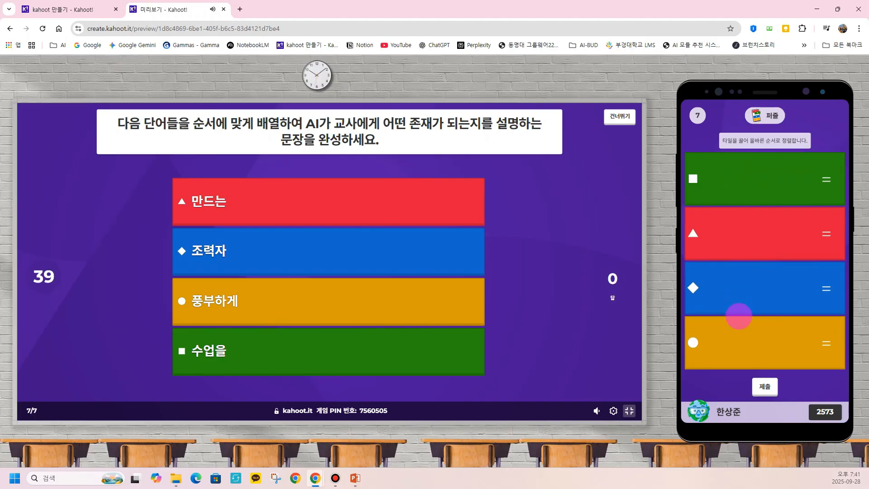
drag(738, 315, 739, 225)
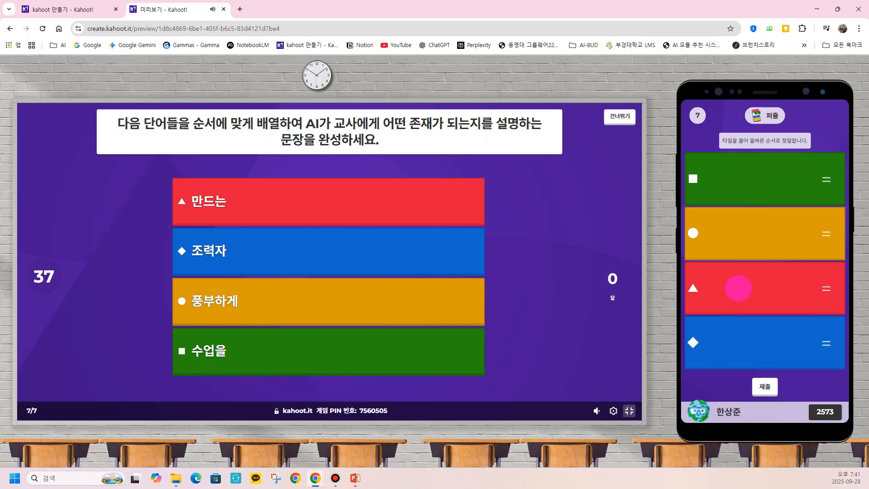
click(763, 385)
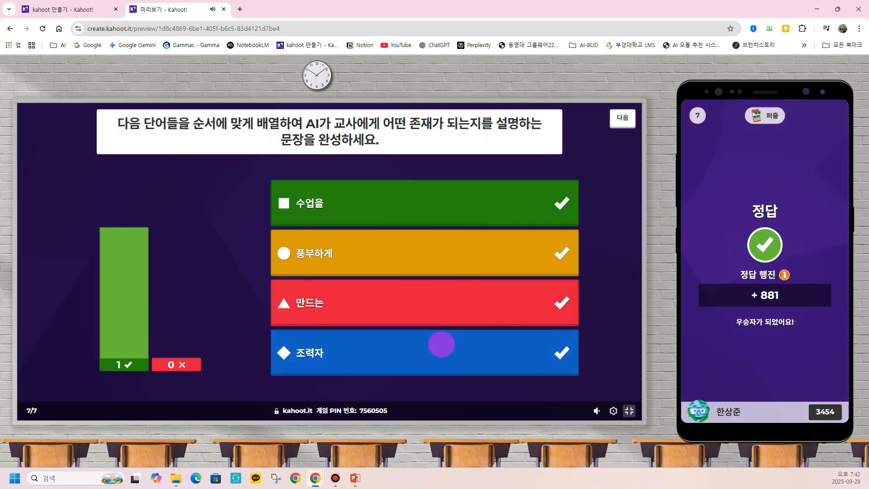
click(623, 120)
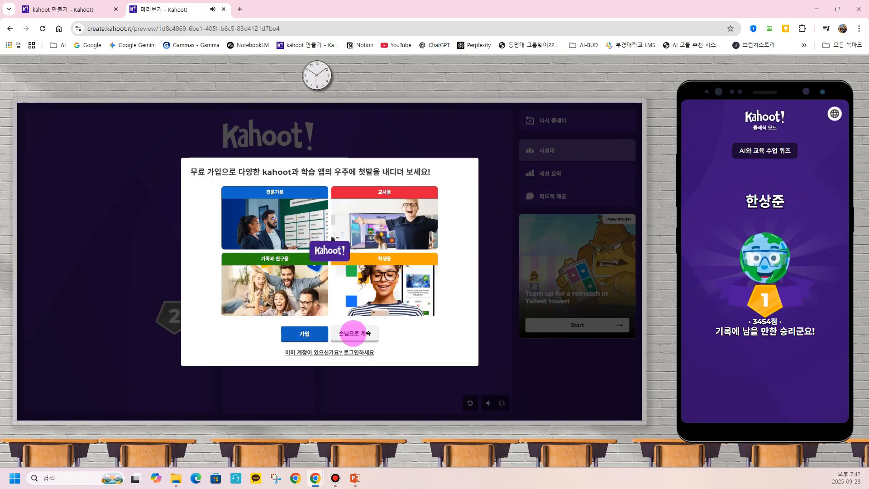
- Dismiss the sign-up offer by continuing as a guest, review the session summary's difficult questions, and open the feedback view
click(357, 333)
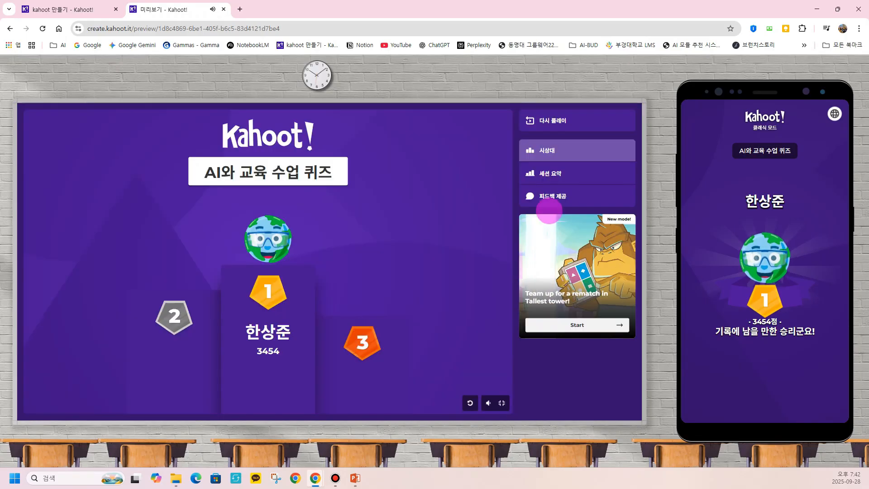
click(561, 173)
scroll(385, 289, down, 1)
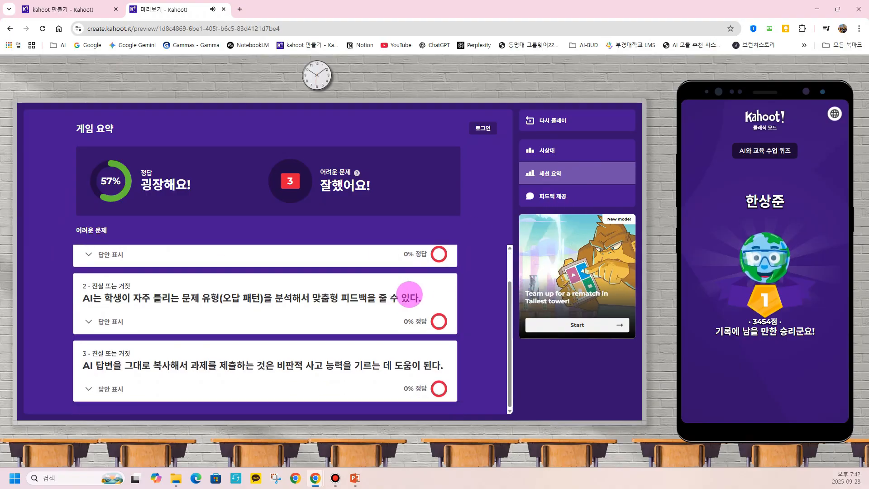
scroll(412, 294, up, 1)
scroll(412, 294, down, 1)
scroll(409, 294, up, 1)
scroll(409, 295, up, 1)
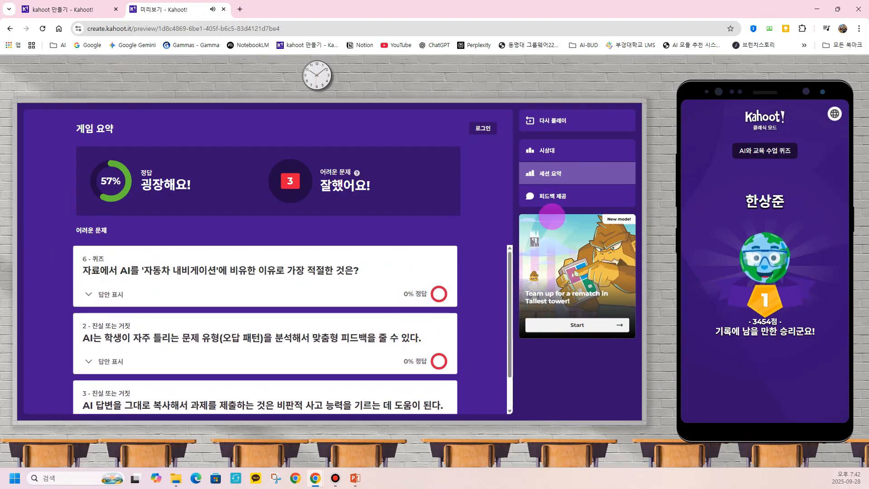
click(550, 197)
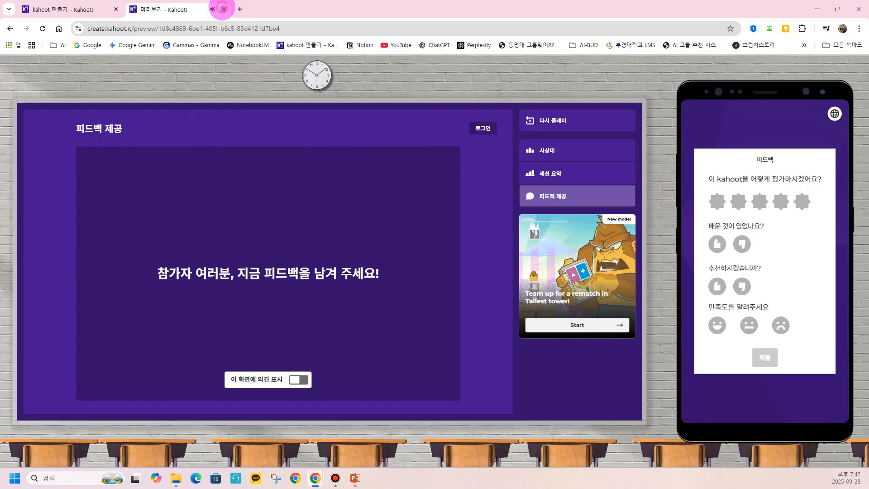
- Close the demo preview and finish the saved kahoot to return to the library
click(223, 9)
click(473, 85)
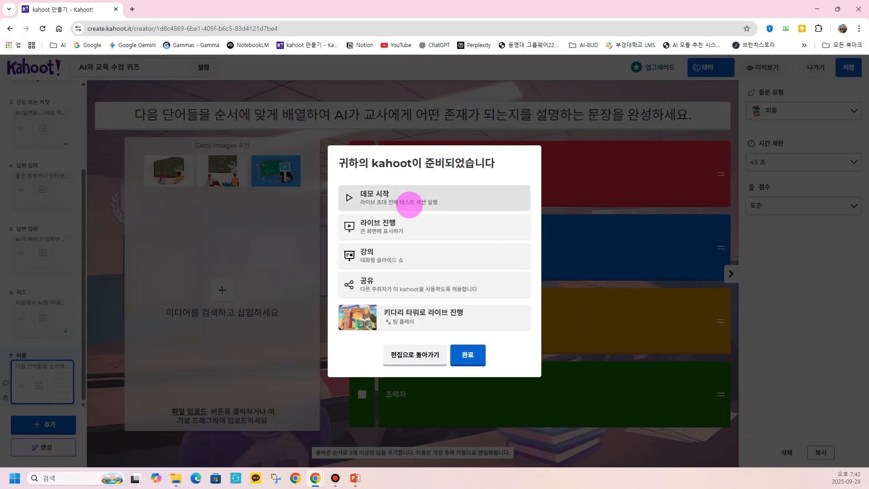
click(472, 355)
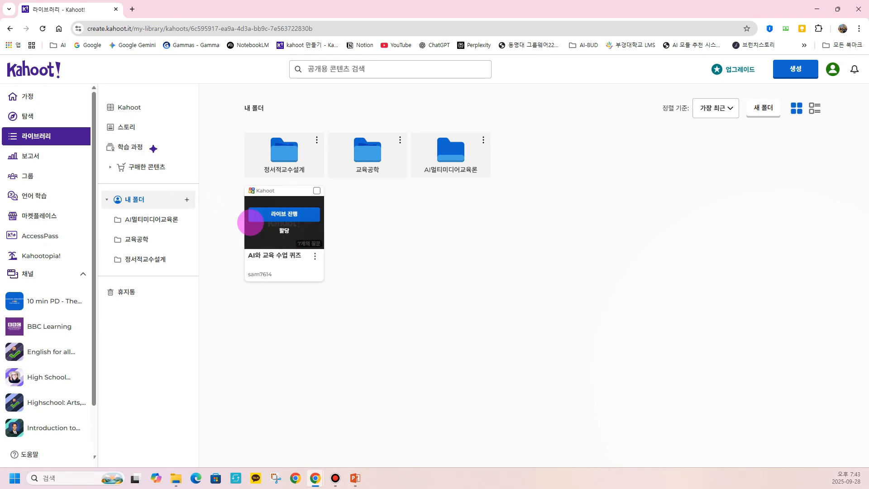
- Host AI와 교육 수업 퀴즈 live in classic mode to view its lobby, and leave the session for the library
mouse_move(284, 213)
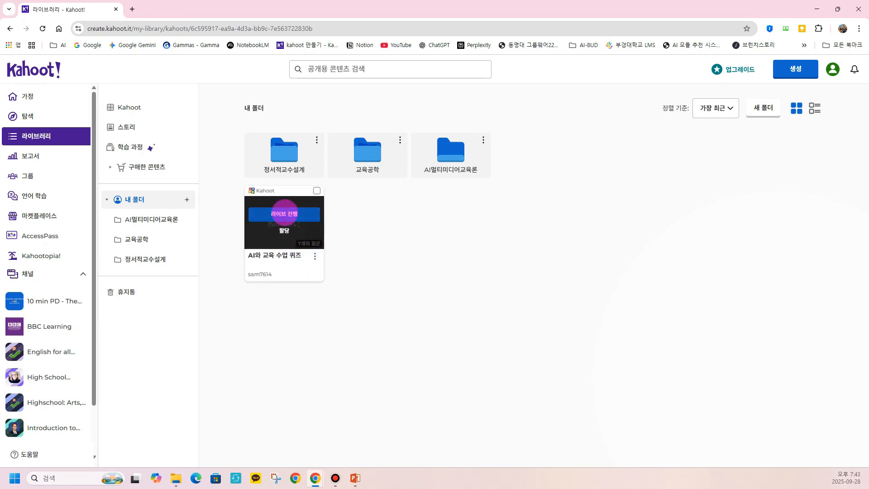
click(290, 213)
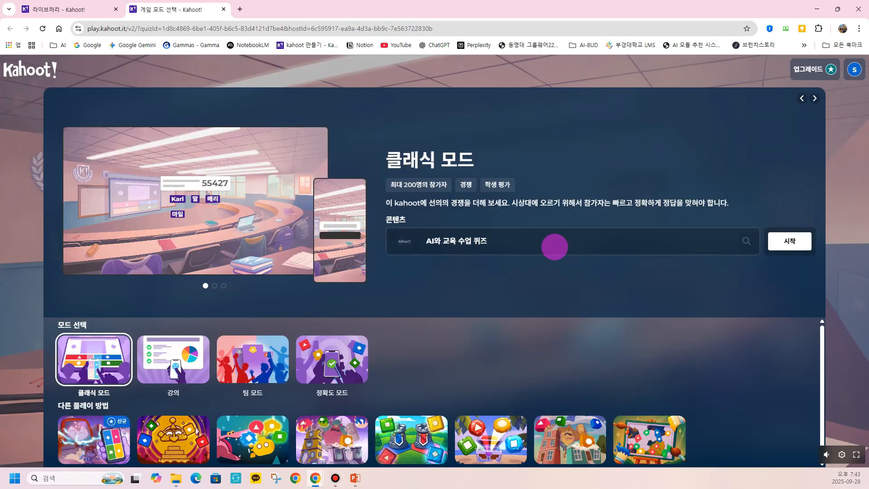
click(783, 241)
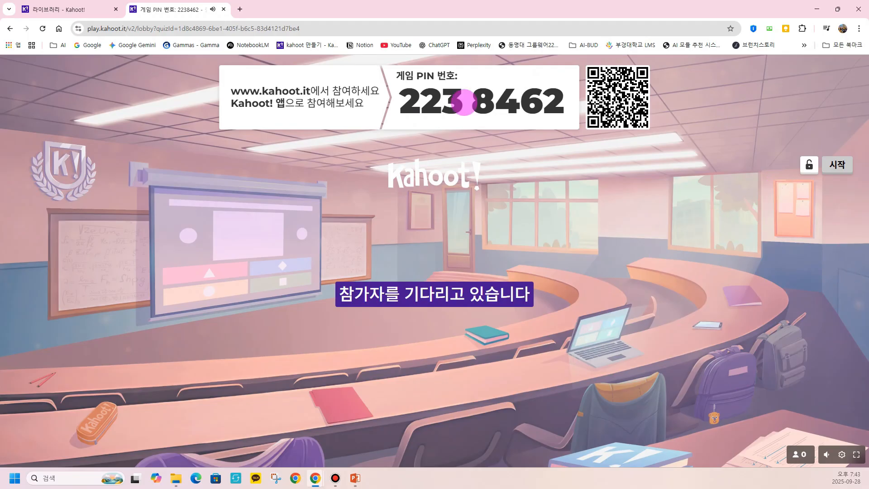
click(223, 9)
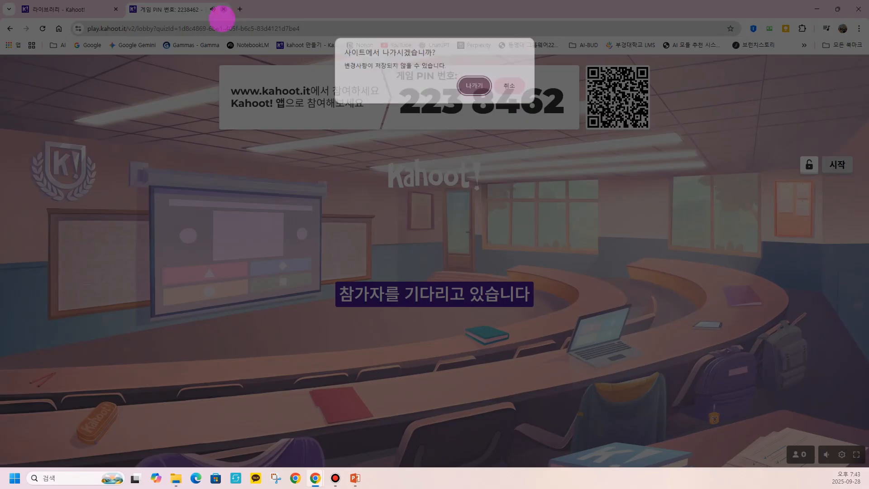
click(474, 86)
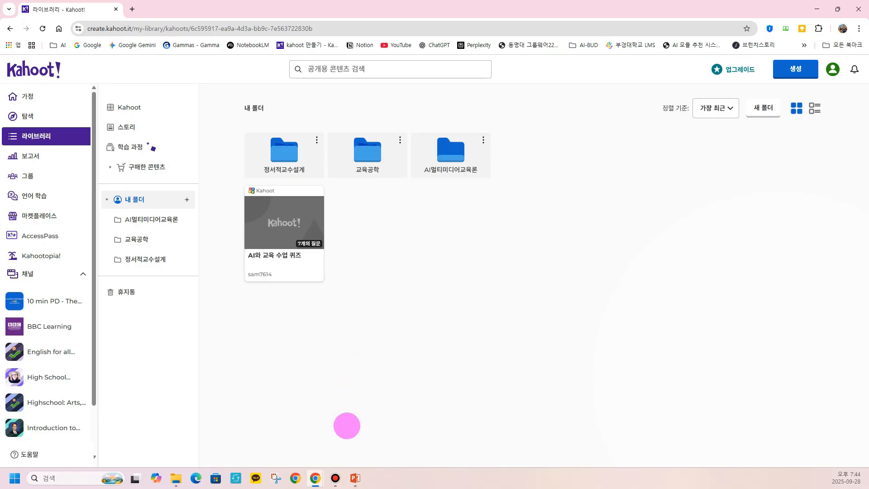
mouse_move(335, 478)
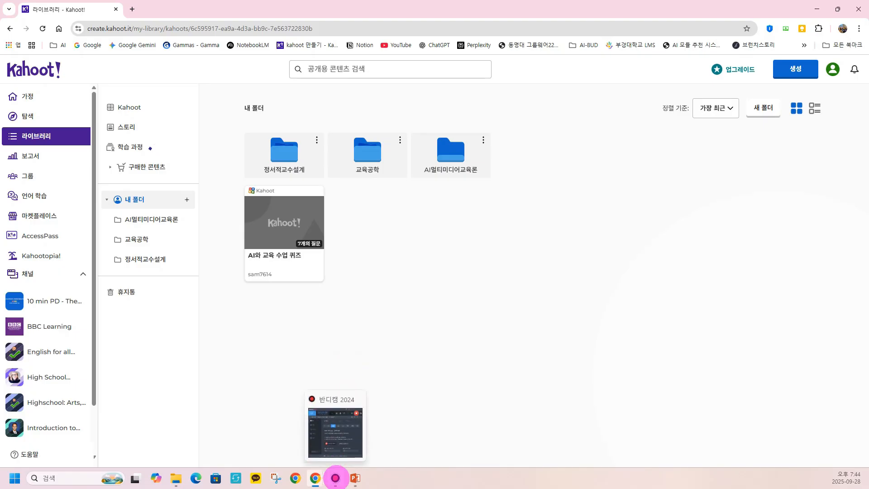